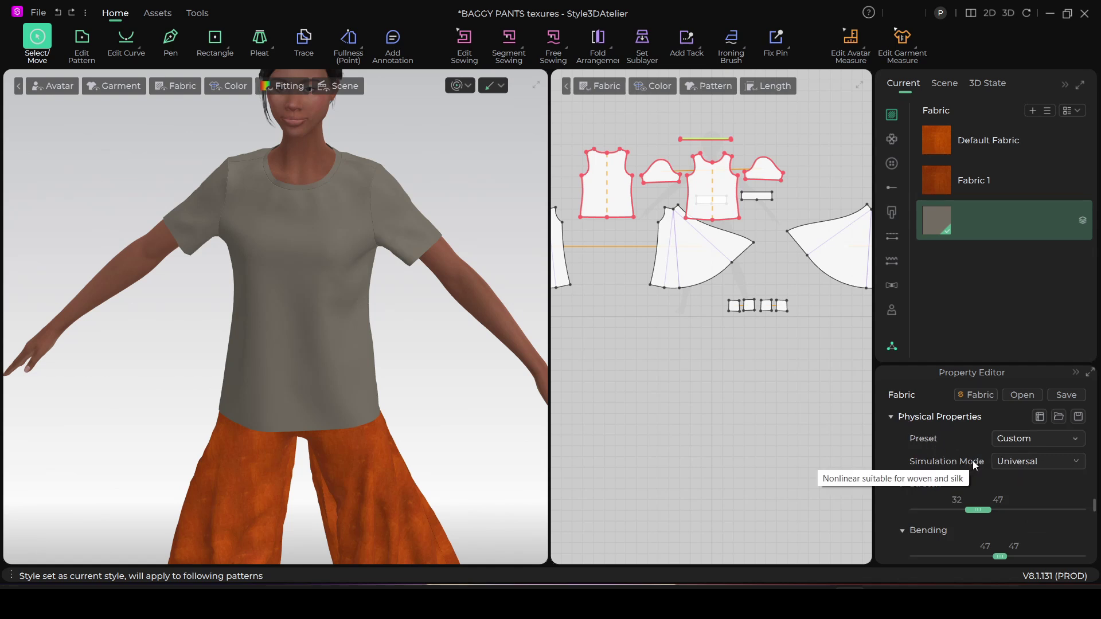
# Set the grey T-shirt fabric's overall stretch range to 36–51 in its physical properties.
pyautogui.scroll(-2, 913, 490)
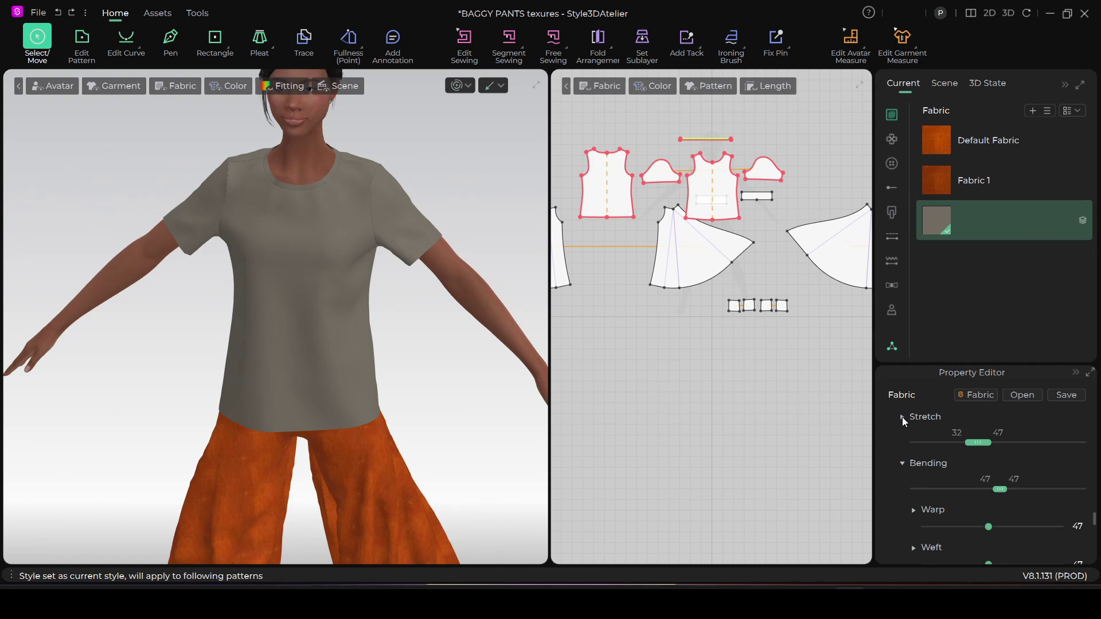
pyautogui.click(902, 417)
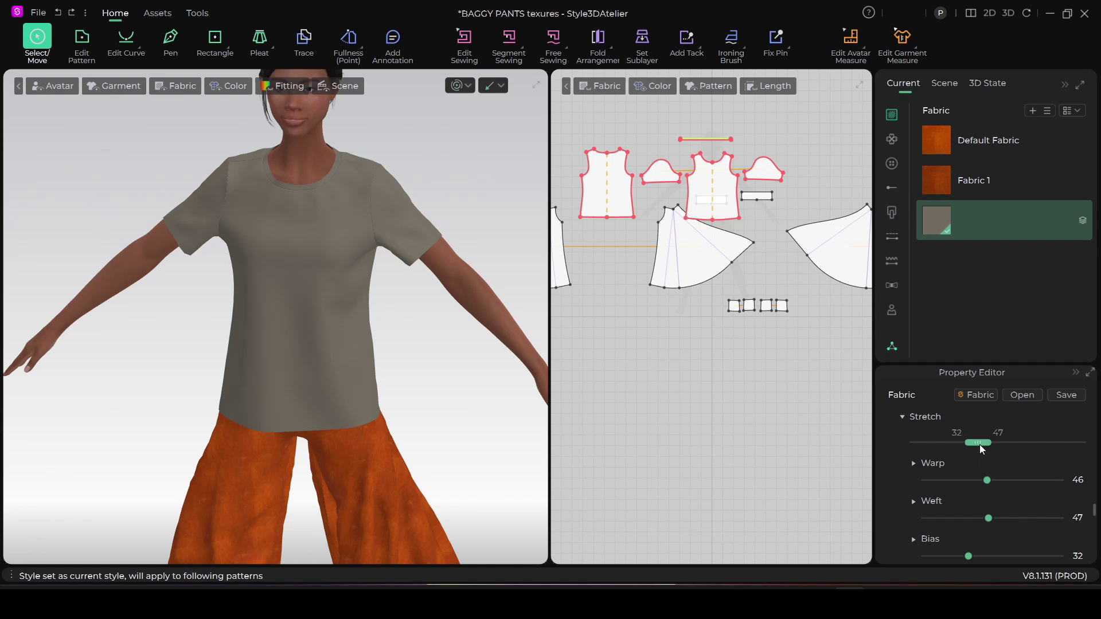
pyautogui.moveTo(979, 442)
pyautogui.mouseDown()
pyautogui.moveTo(969, 445)
pyautogui.moveTo(1017, 439)
pyautogui.moveTo(986, 445)
pyautogui.mouseUp()
# Run the simulation and tug the T-shirt's front and one sleeve to test the 36–51 stretch setting.
pyautogui.click(457, 86)
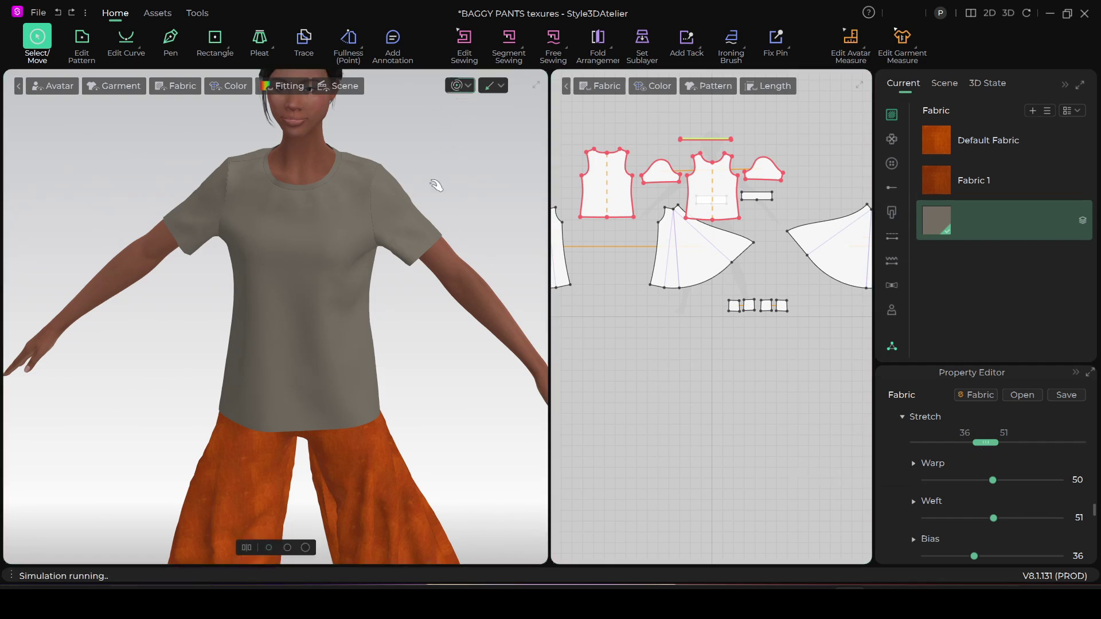
pyautogui.click(351, 356)
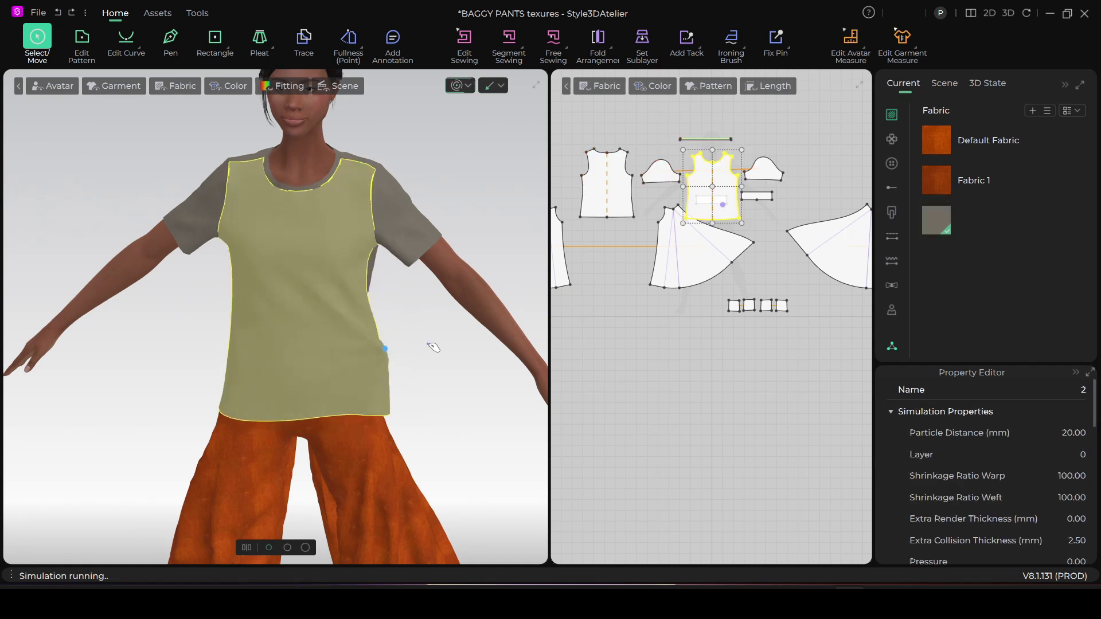
pyautogui.click(418, 219)
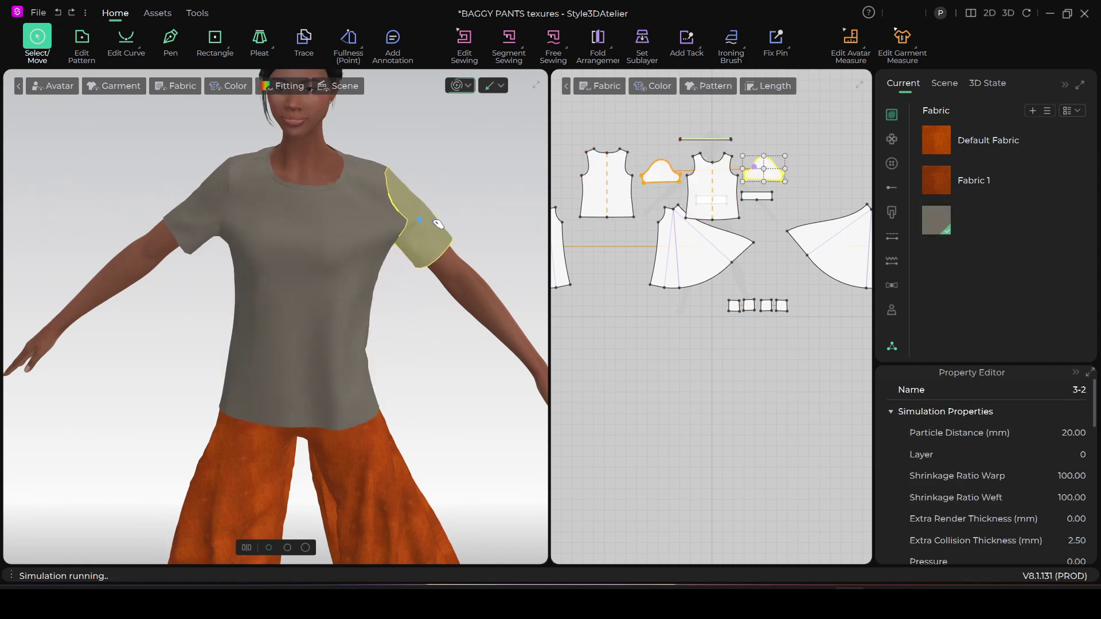
pyautogui.click(315, 272)
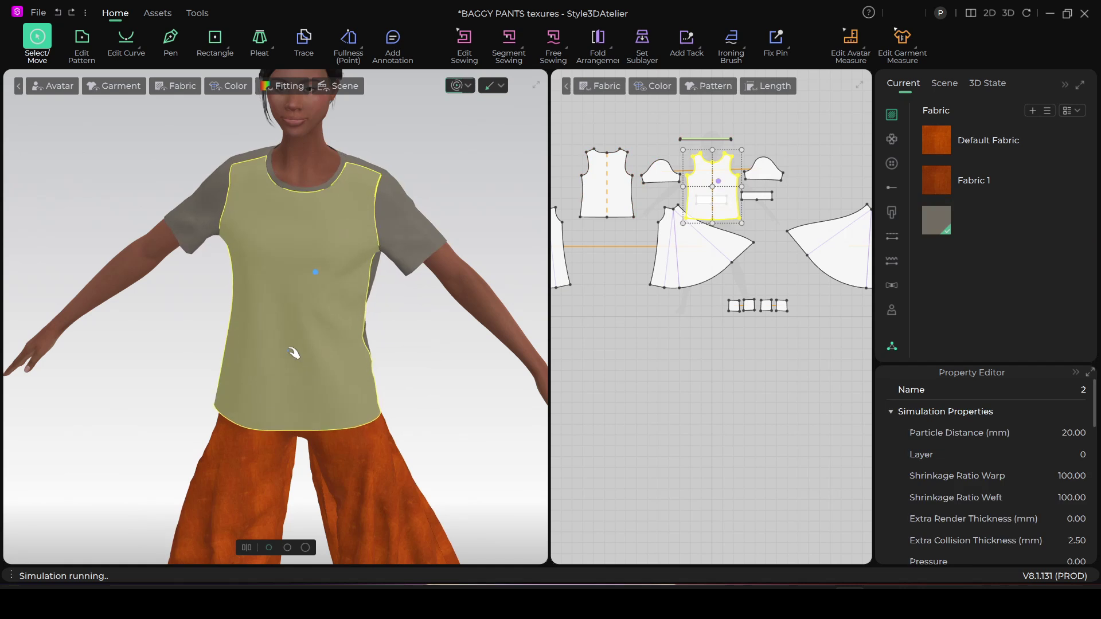
pyautogui.click(266, 359)
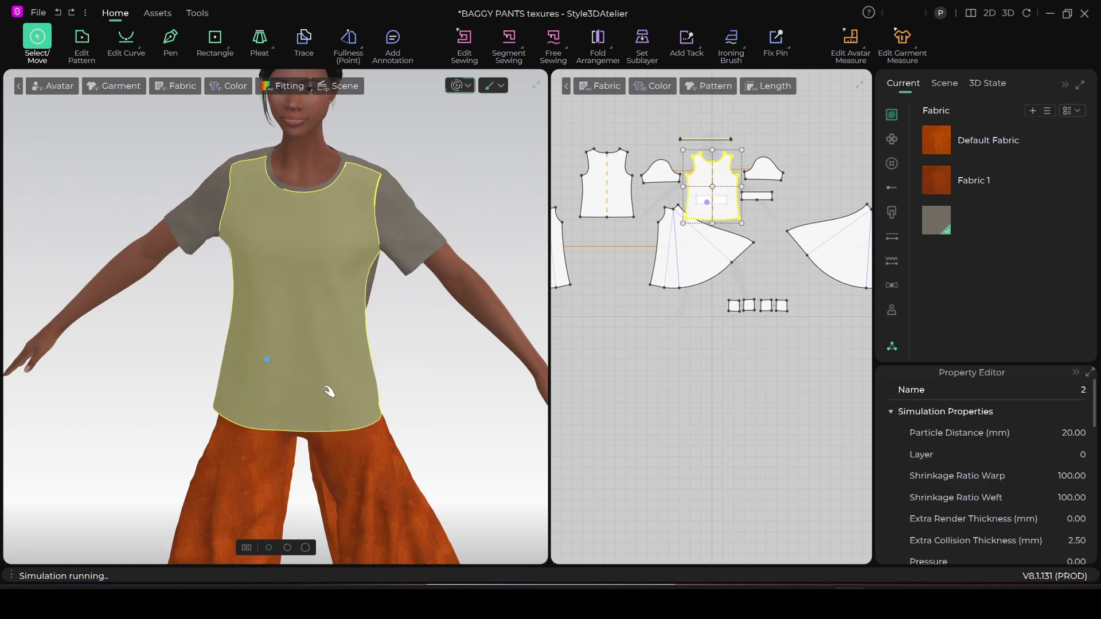
# Raise the grey T-shirt fabric's overall stretch range to the maximum, 85–100.
pyautogui.click(974, 219)
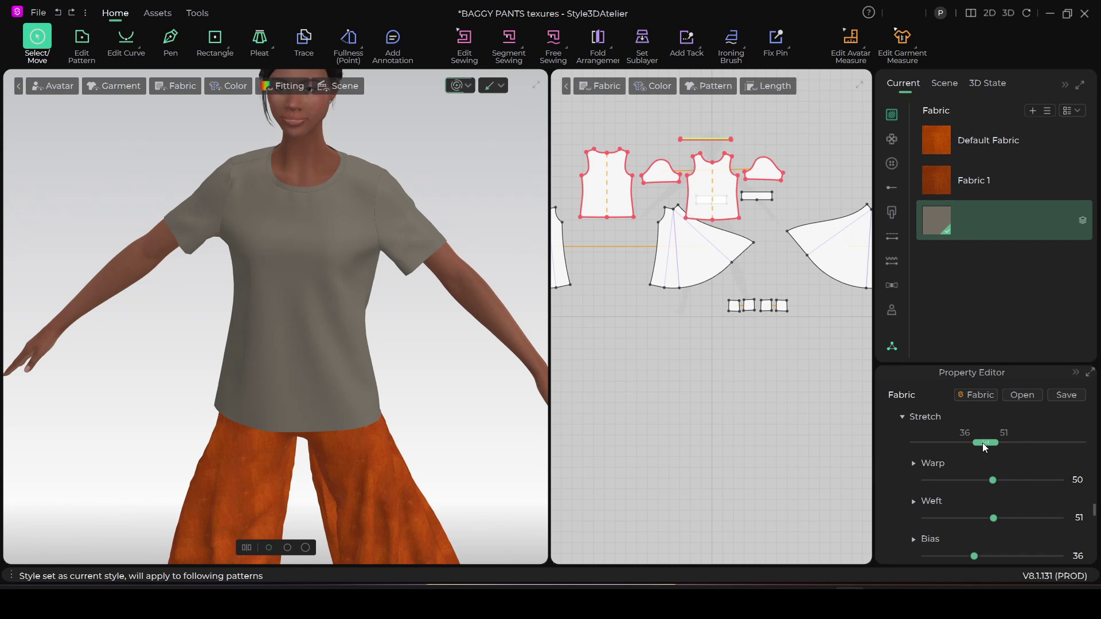
pyautogui.moveTo(983, 443); pyautogui.dragTo(1072, 440)
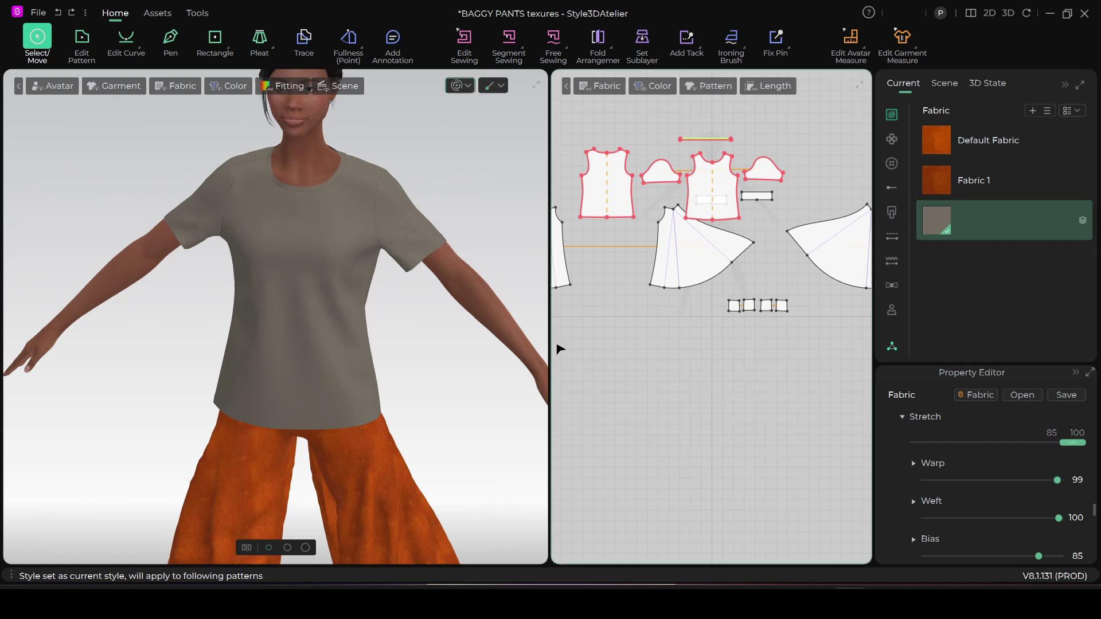
# Tug the T-shirt's front and sleeves repeatedly to test the 85–100 stretch setting, and stop the simulation.
pyautogui.click(335, 321)
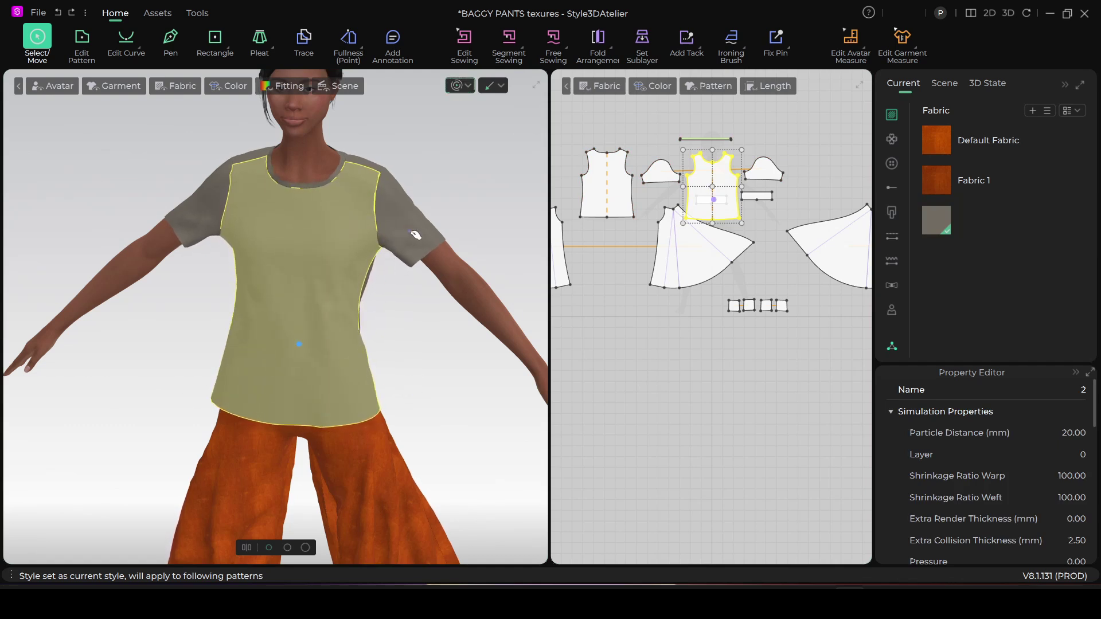
pyautogui.click(386, 274)
pyautogui.click(290, 320)
pyautogui.moveTo(207, 328); pyautogui.dragTo(205, 324)
pyautogui.moveTo(213, 220); pyautogui.dragTo(244, 373)
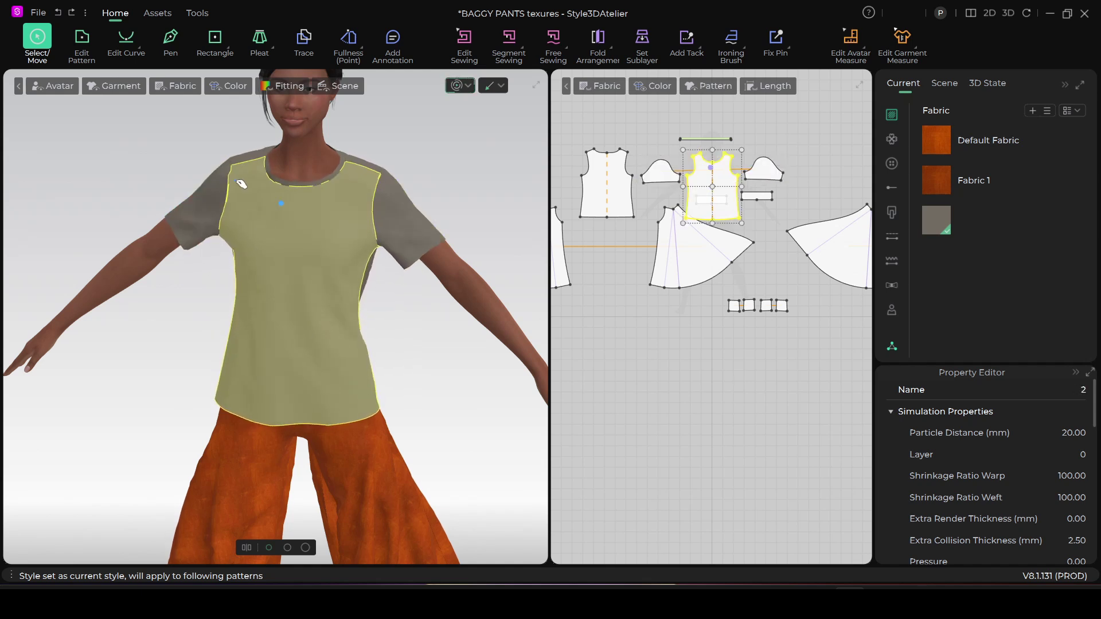
pyautogui.moveTo(352, 214); pyautogui.dragTo(350, 288)
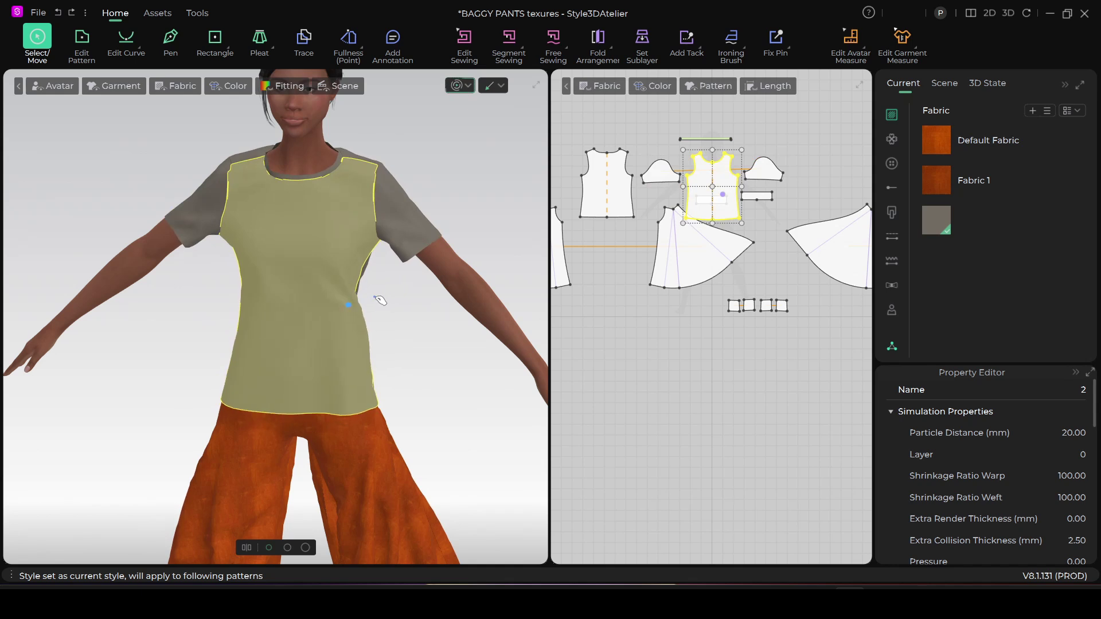
pyautogui.click(352, 332)
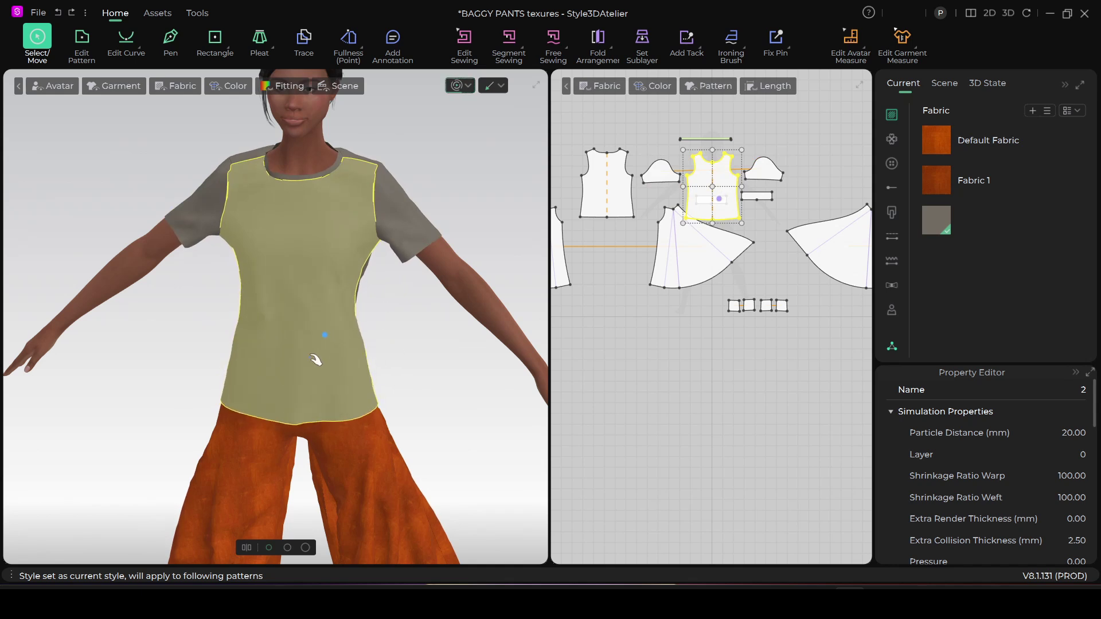
pyautogui.click(282, 326)
pyautogui.moveTo(336, 247); pyautogui.dragTo(390, 253)
pyautogui.moveTo(305, 335); pyautogui.dragTo(387, 337)
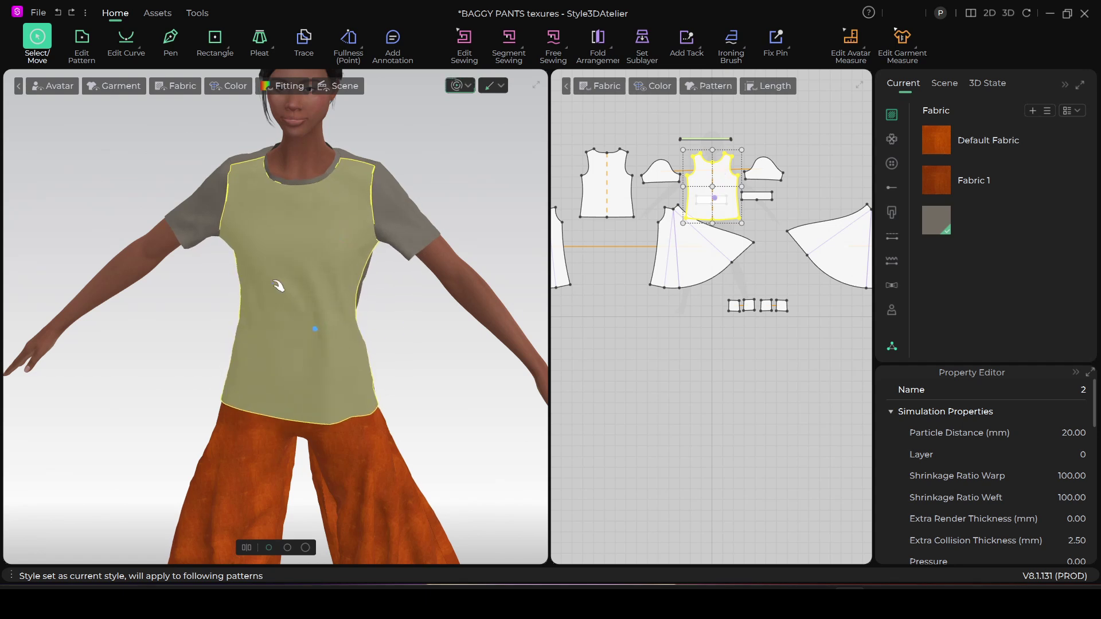
pyautogui.click(325, 253)
pyautogui.click(350, 350)
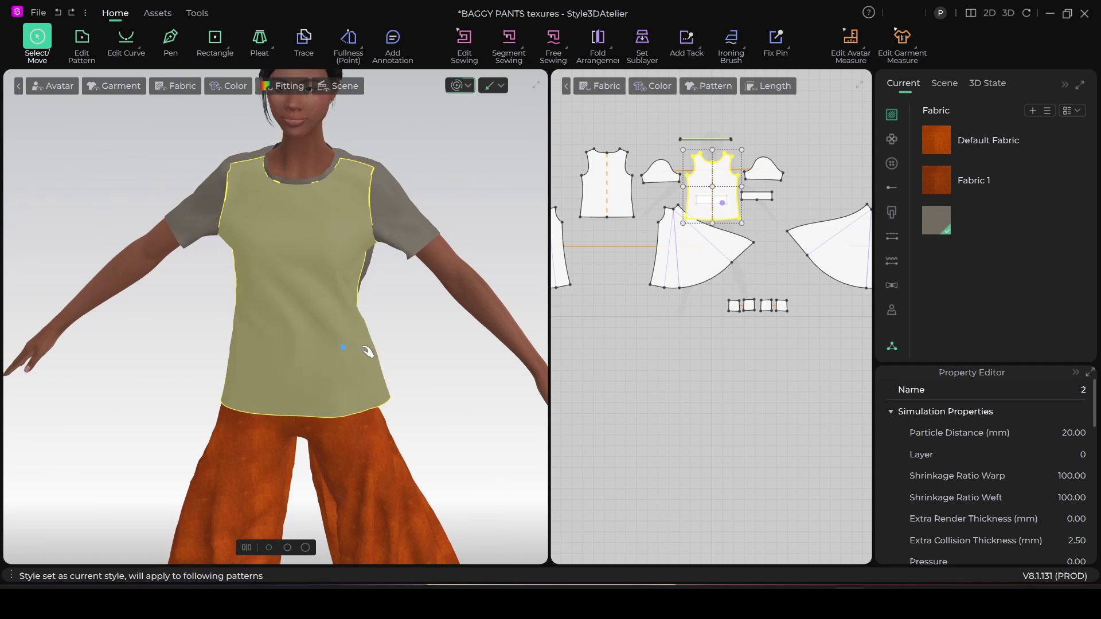
pyautogui.click(297, 320)
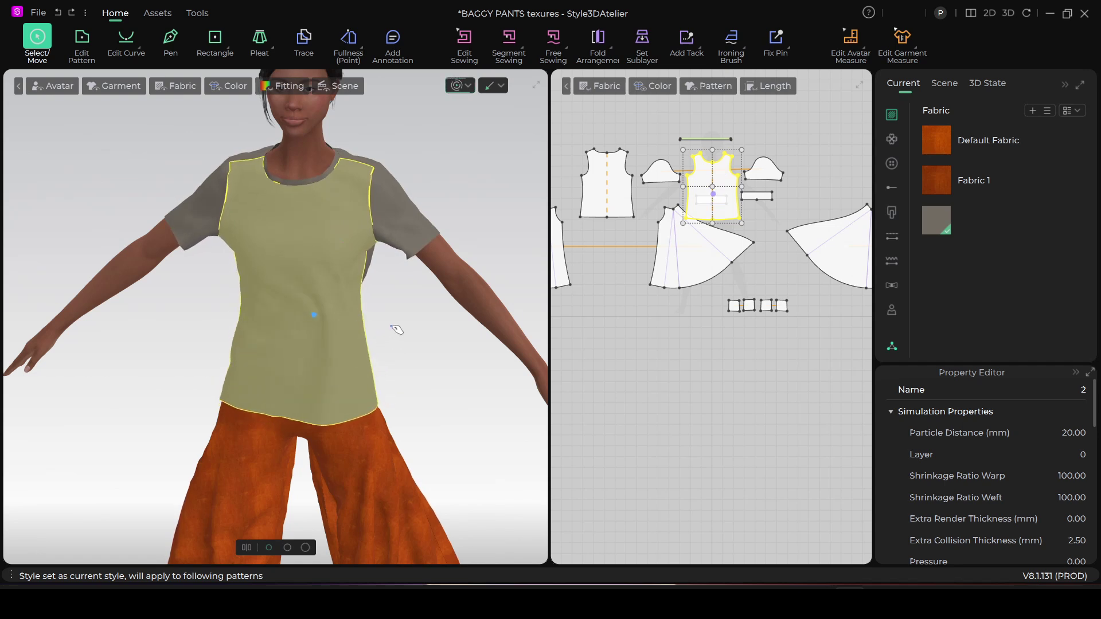
pyautogui.click(338, 246)
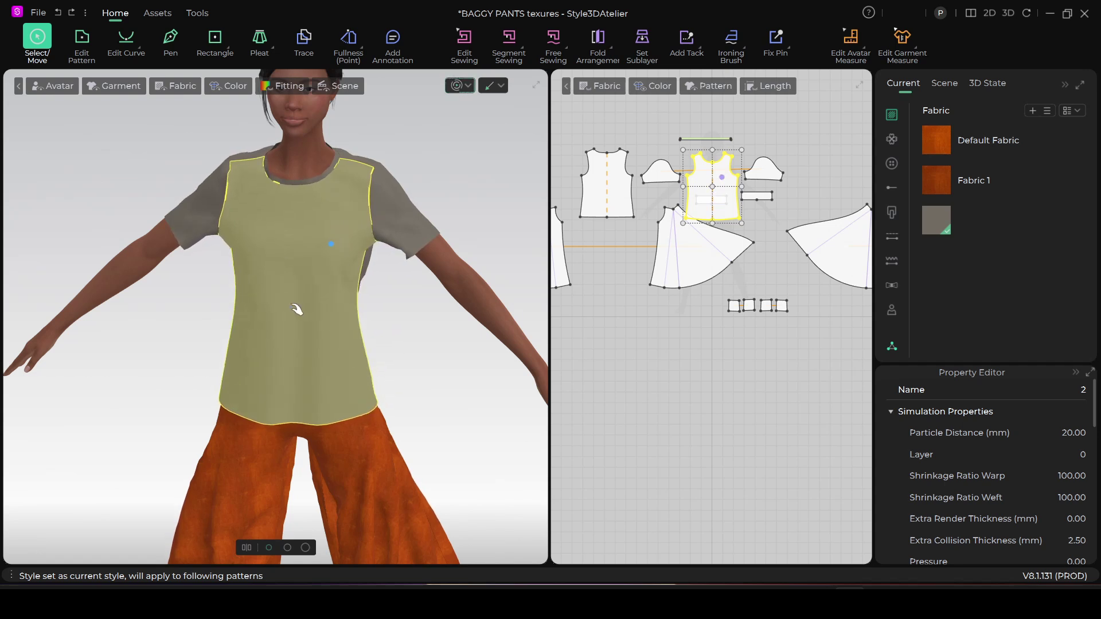
pyautogui.moveTo(300, 309)
pyautogui.mouseDown()
pyautogui.moveTo(381, 237)
pyautogui.moveTo(315, 318)
pyautogui.moveTo(245, 193)
pyautogui.mouseUp()
pyautogui.moveTo(303, 310); pyautogui.dragTo(189, 322)
pyautogui.moveTo(302, 236); pyautogui.dragTo(225, 221)
pyautogui.moveTo(346, 215)
pyautogui.mouseDown()
pyautogui.moveTo(380, 316)
pyautogui.moveTo(388, 230)
pyautogui.mouseUp()
pyautogui.click(393, 231)
pyautogui.click(321, 339)
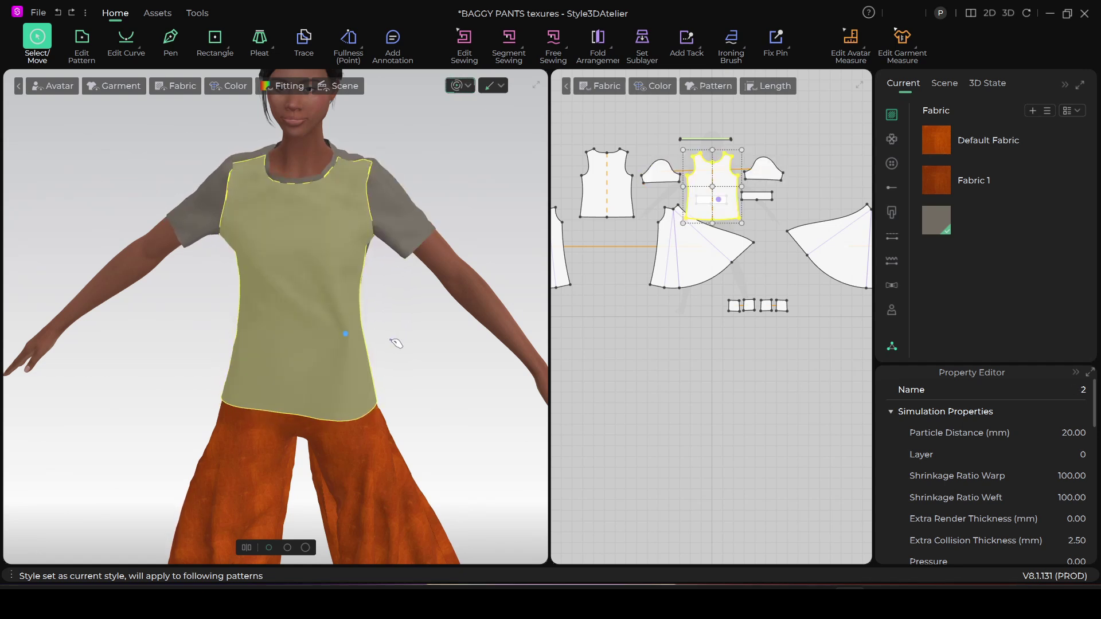
pyautogui.moveTo(321, 337); pyautogui.dragTo(430, 329)
pyautogui.moveTo(274, 286)
pyautogui.mouseDown()
pyautogui.moveTo(258, 249)
pyautogui.moveTo(228, 244)
pyautogui.mouseUp()
pyautogui.click(209, 199)
pyautogui.moveTo(267, 292); pyautogui.dragTo(268, 318)
pyautogui.moveTo(315, 231); pyautogui.dragTo(341, 203)
pyautogui.click(303, 323)
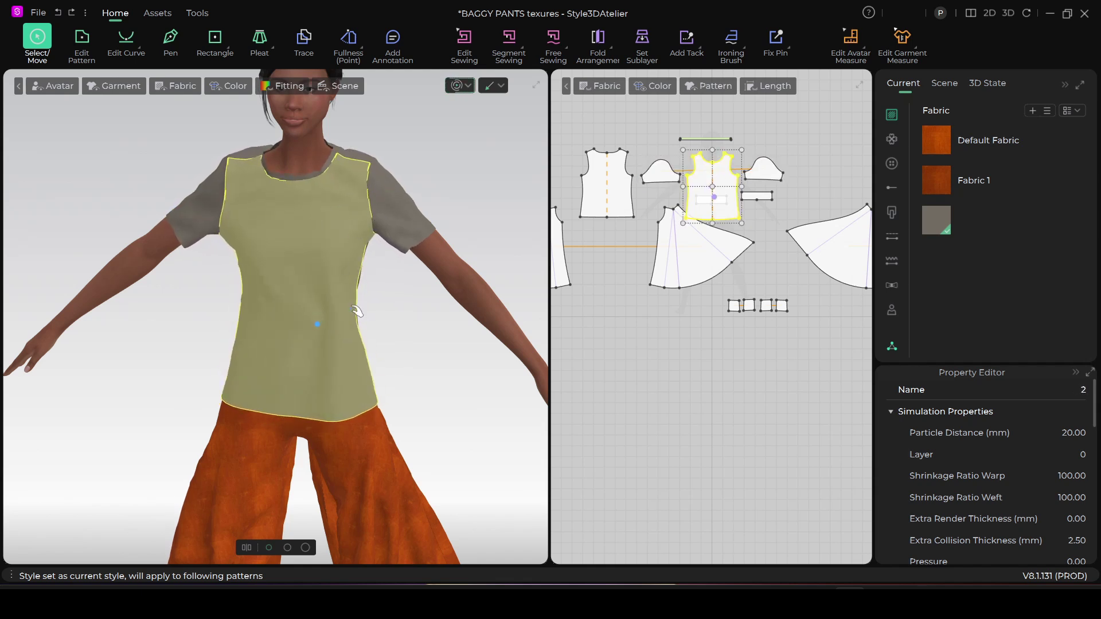
pyautogui.click(457, 84)
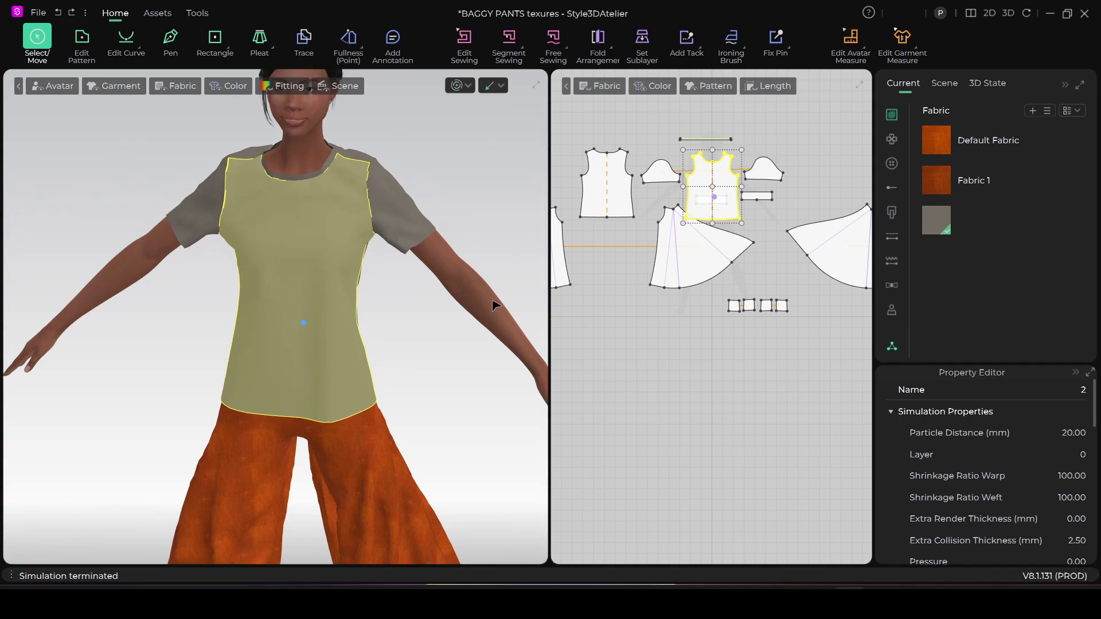
# Lower the grey T-shirt fabric's overall stretch range to 2–17.
pyautogui.click(963, 218)
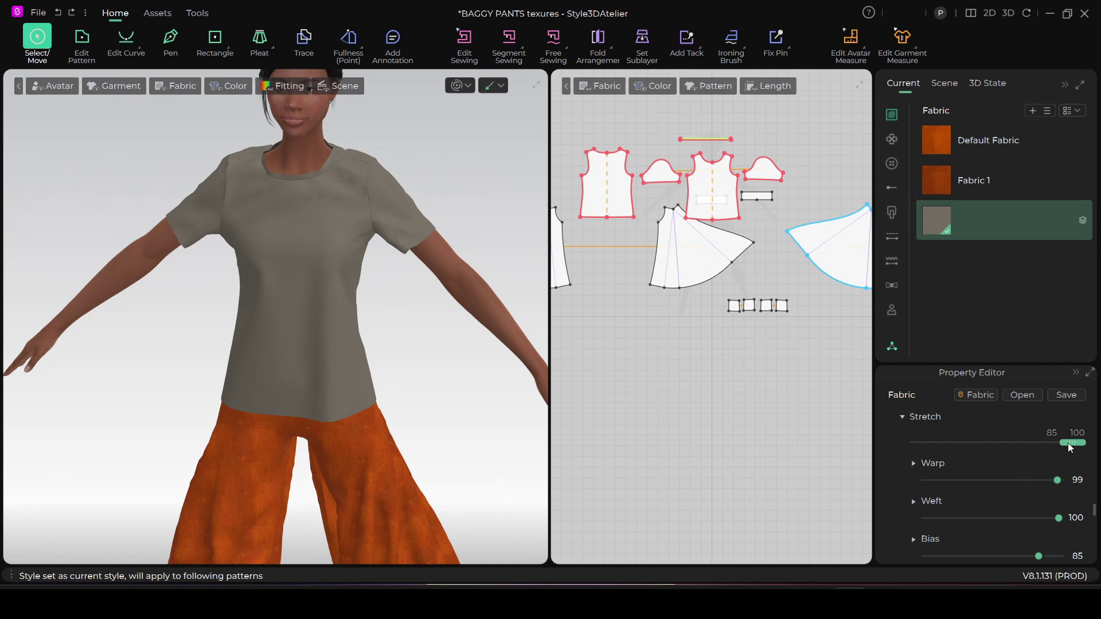
pyautogui.moveTo(1069, 442); pyautogui.dragTo(1027, 448)
pyautogui.moveTo(1009, 450); pyautogui.dragTo(919, 458)
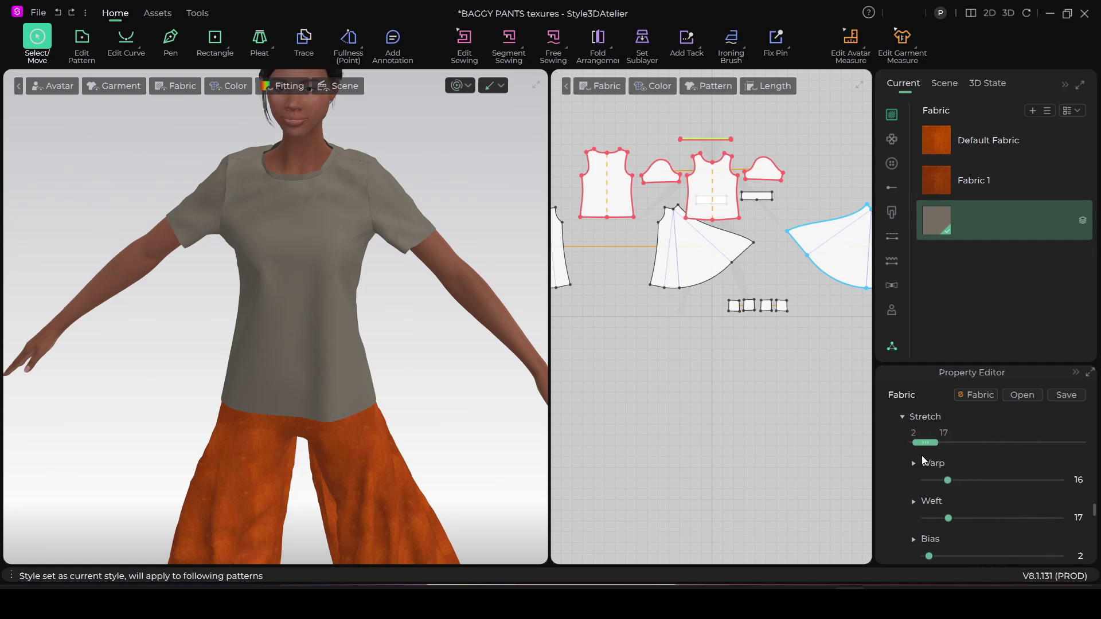
# Run the simulation, pull the T-shirt's front, hem and sleeves to test the 2–17 stretch setting, and stop it.
pyautogui.click(457, 86)
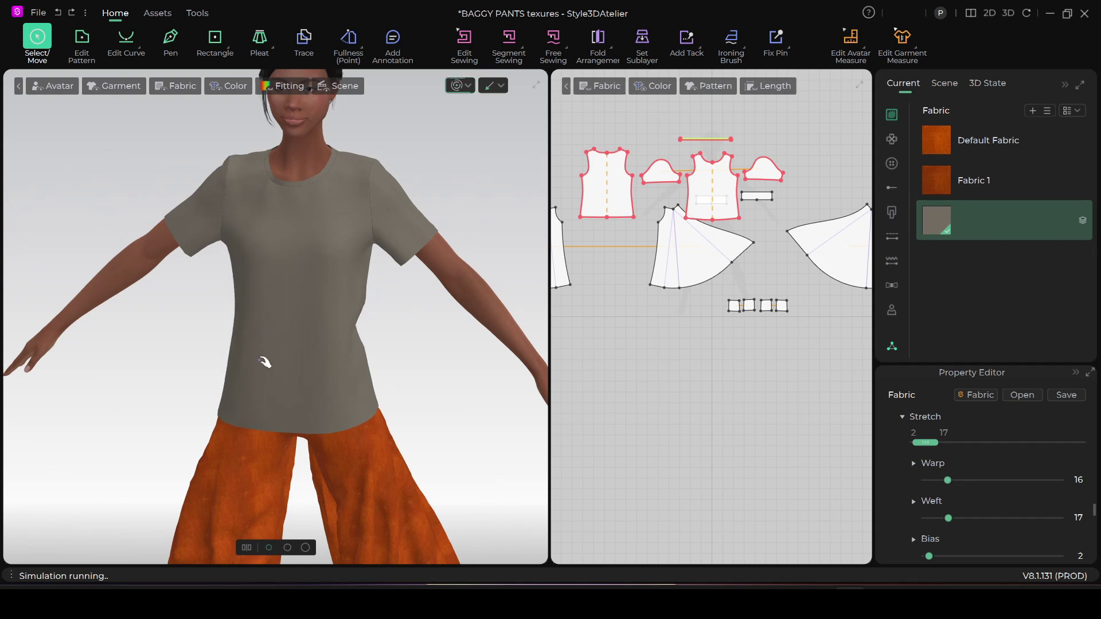
pyautogui.click(263, 361)
pyautogui.moveTo(387, 429); pyautogui.dragTo(466, 446)
pyautogui.moveTo(201, 427); pyautogui.dragTo(147, 442)
pyautogui.moveTo(184, 229); pyautogui.dragTo(108, 383)
pyautogui.moveTo(406, 235); pyautogui.dragTo(481, 275)
pyautogui.moveTo(334, 383); pyautogui.dragTo(225, 392)
pyautogui.moveTo(261, 313); pyautogui.dragTo(368, 395)
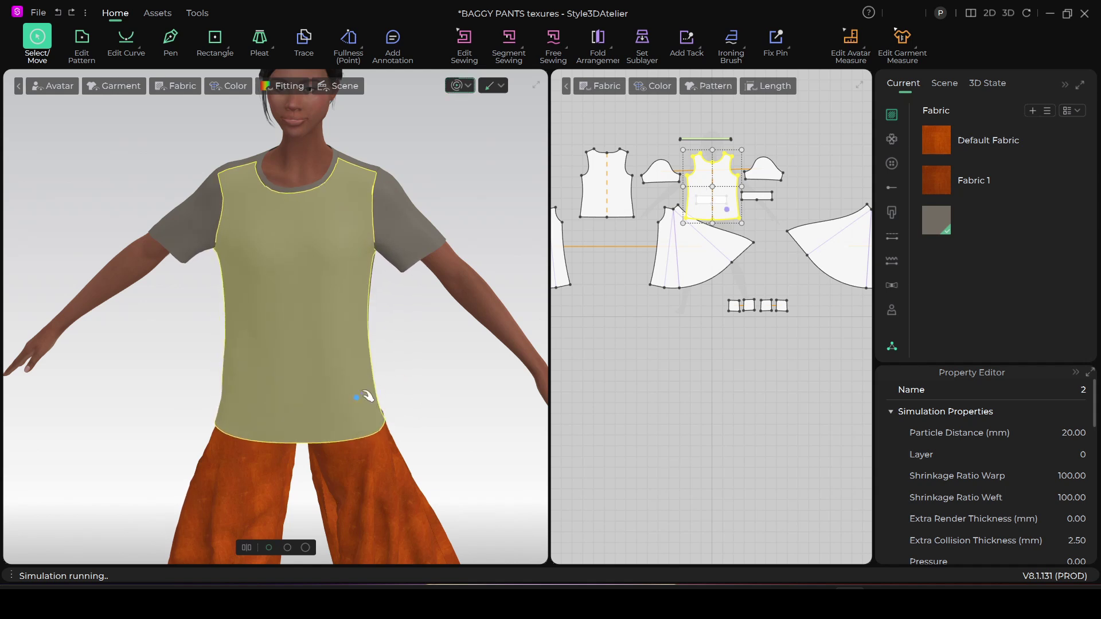
pyautogui.moveTo(296, 363); pyautogui.dragTo(195, 373)
pyautogui.moveTo(338, 219); pyautogui.dragTo(408, 201)
pyautogui.moveTo(418, 239); pyautogui.dragTo(475, 242)
pyautogui.moveTo(276, 234); pyautogui.dragTo(286, 213)
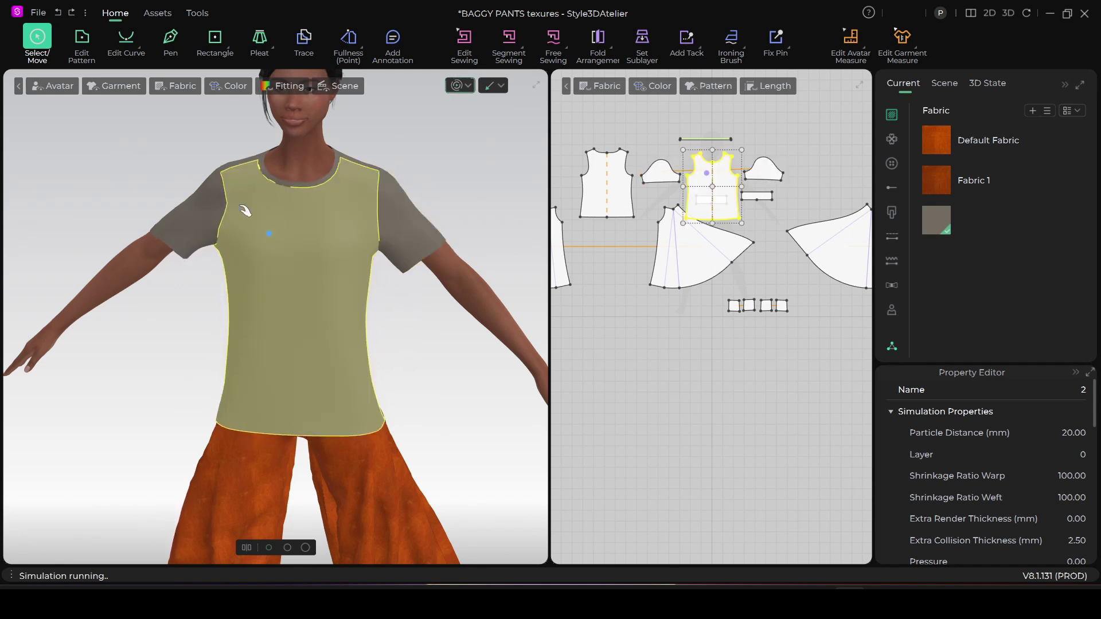
pyautogui.click(192, 220)
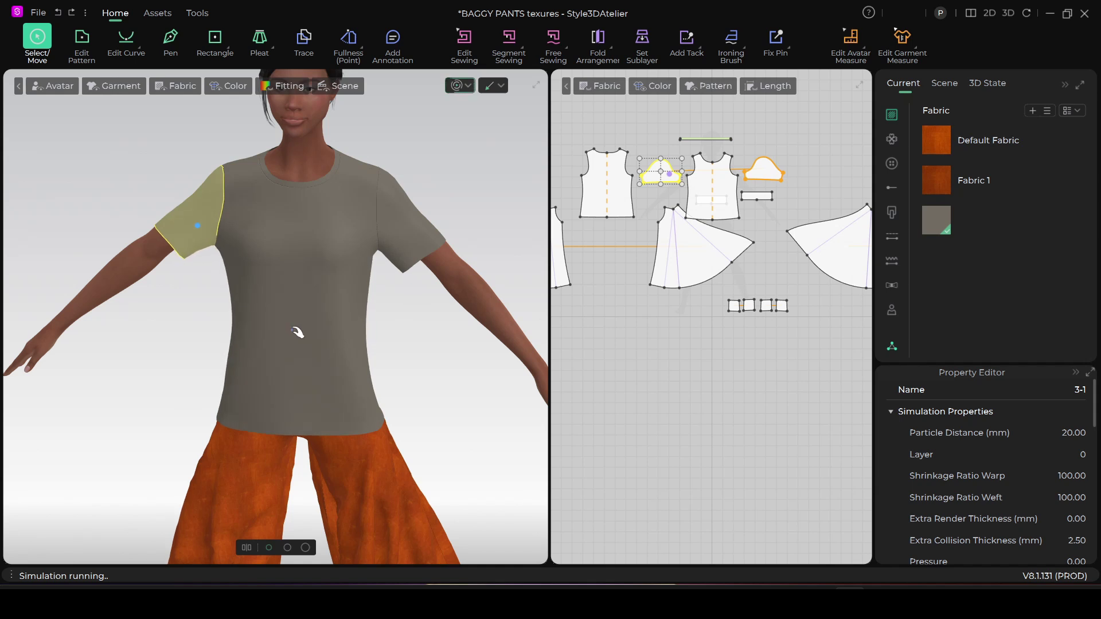
pyautogui.click(345, 303)
pyautogui.click(344, 199)
pyautogui.click(437, 237)
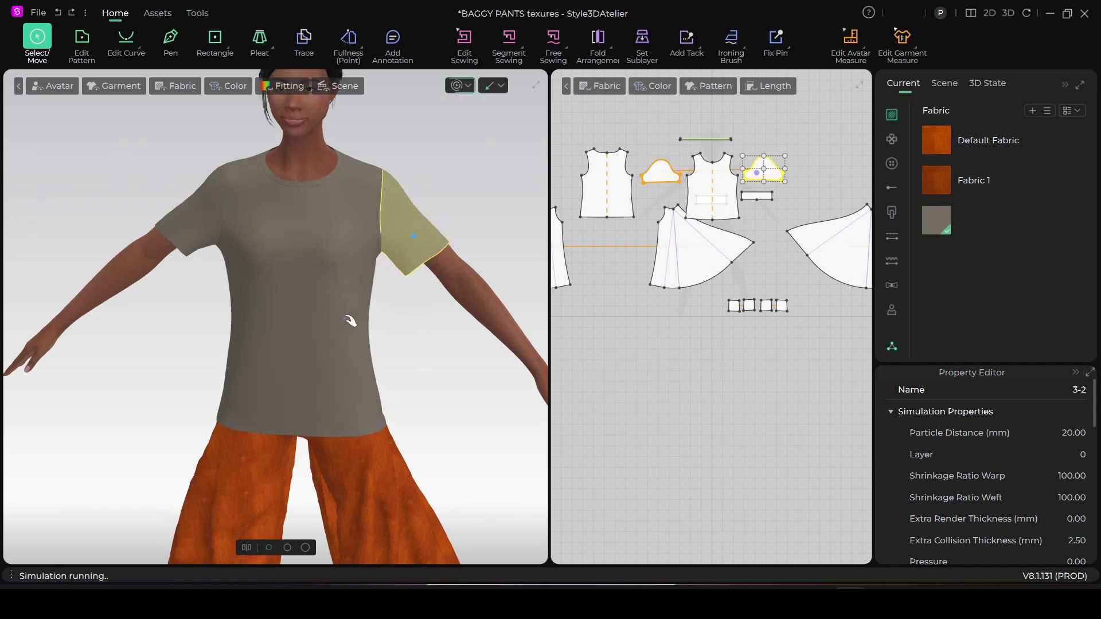
pyautogui.click(287, 390)
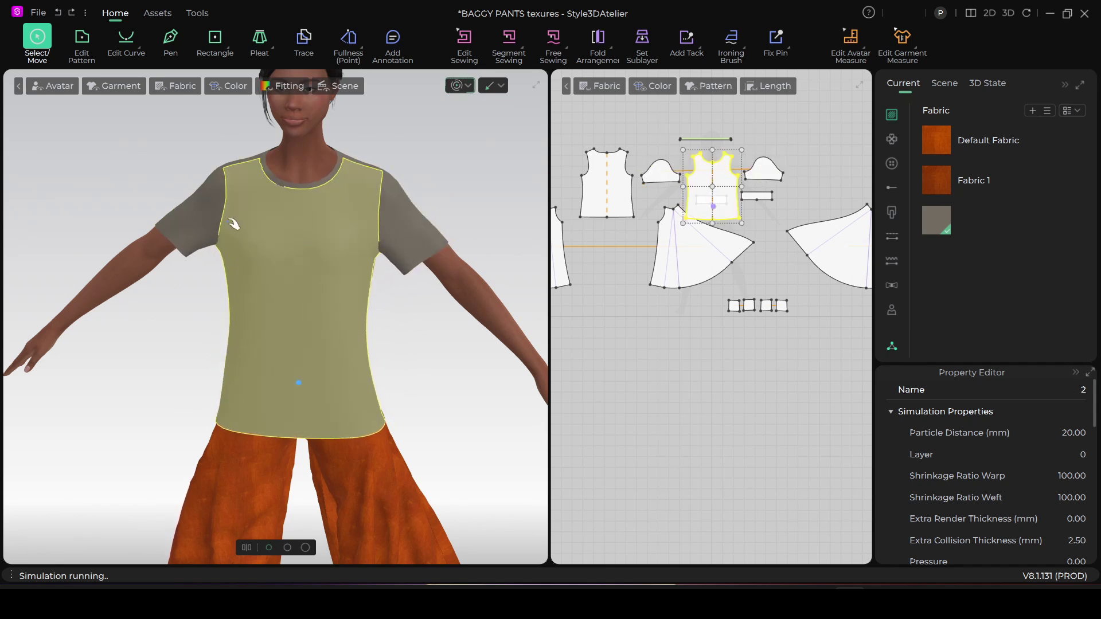
pyautogui.moveTo(310, 319); pyautogui.dragTo(230, 324)
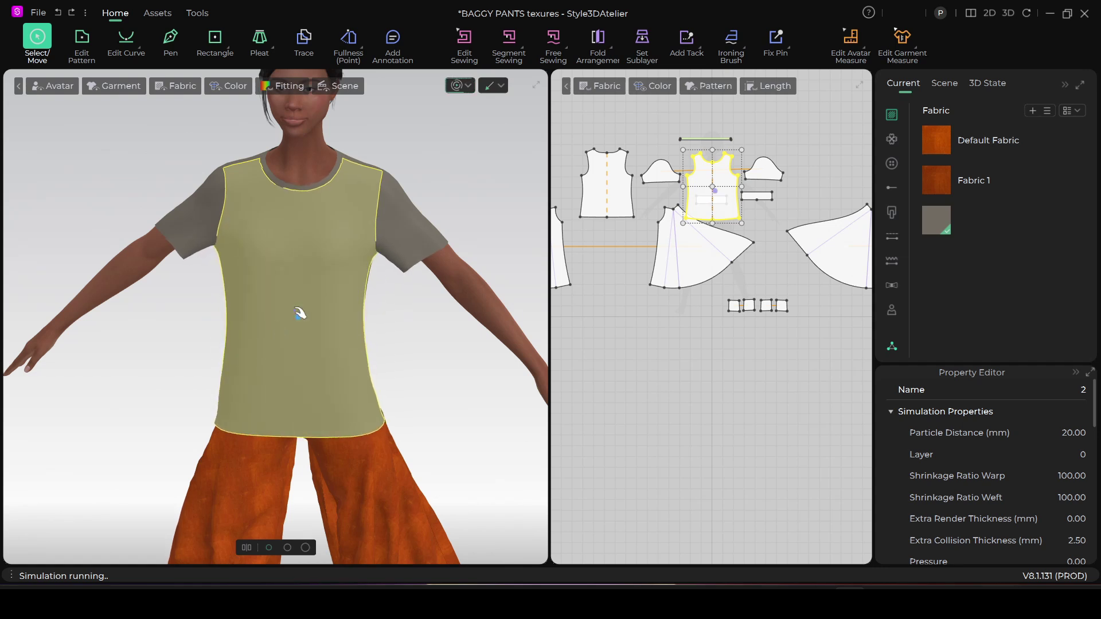
pyautogui.click(450, 86)
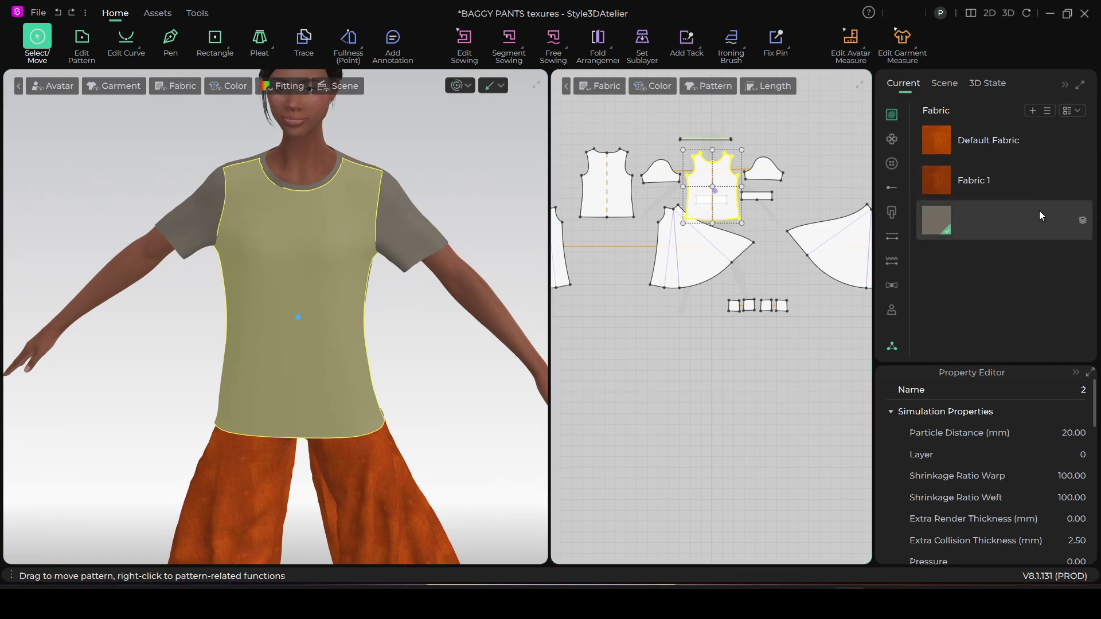
# Set the grey fabric's overall stretch range back to 32–47 and raise only the bias stretch to 100.
pyautogui.click(1036, 223)
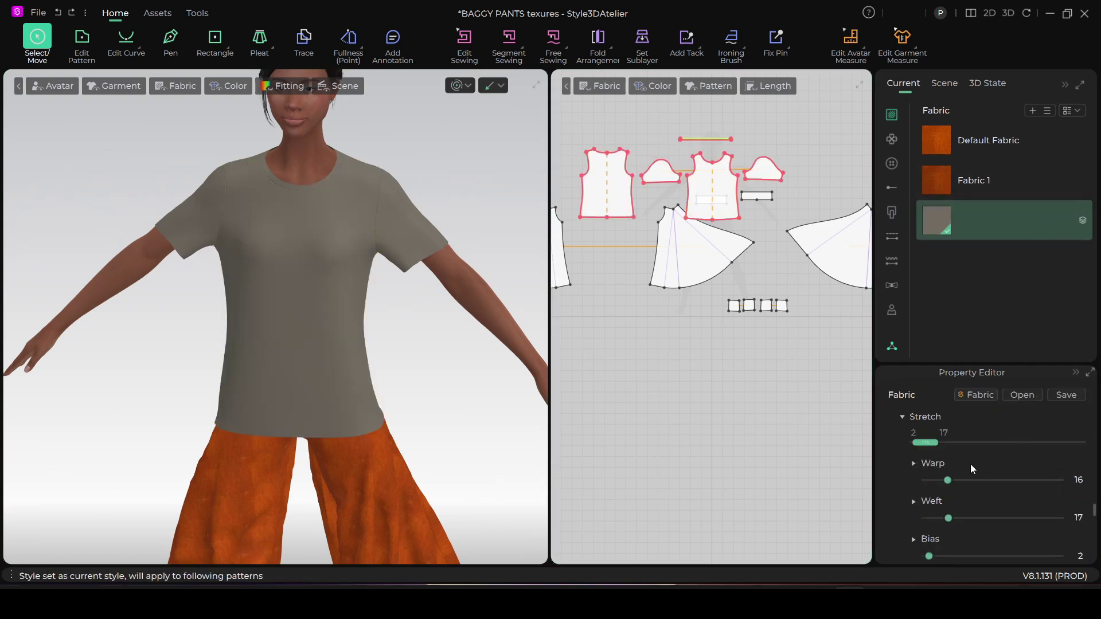
pyautogui.moveTo(930, 441); pyautogui.dragTo(984, 443)
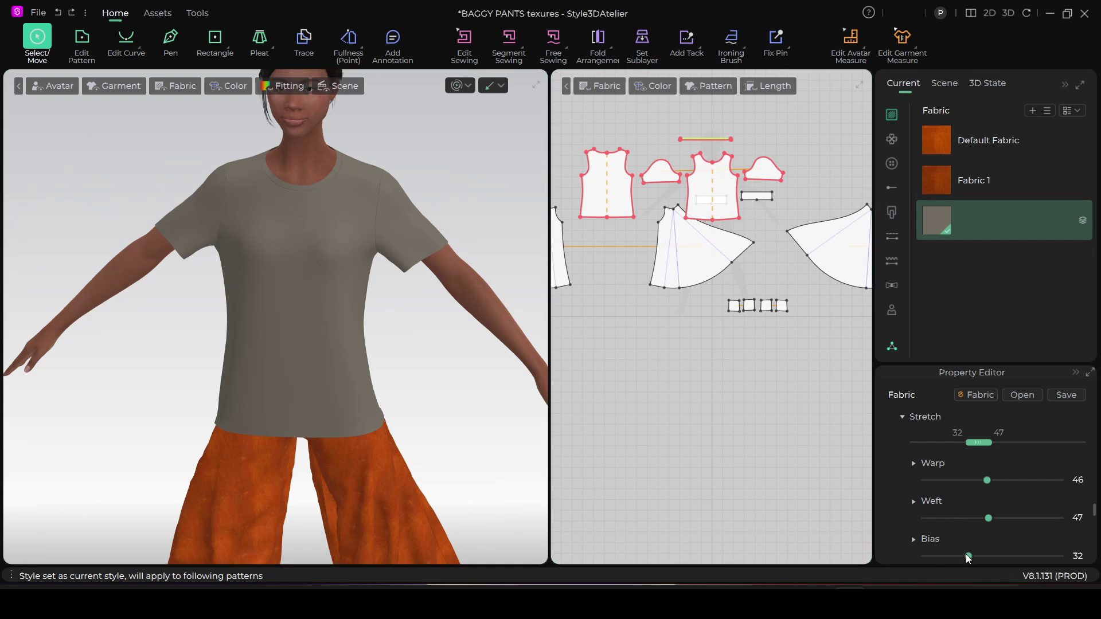
pyautogui.moveTo(969, 556); pyautogui.dragTo(1060, 548)
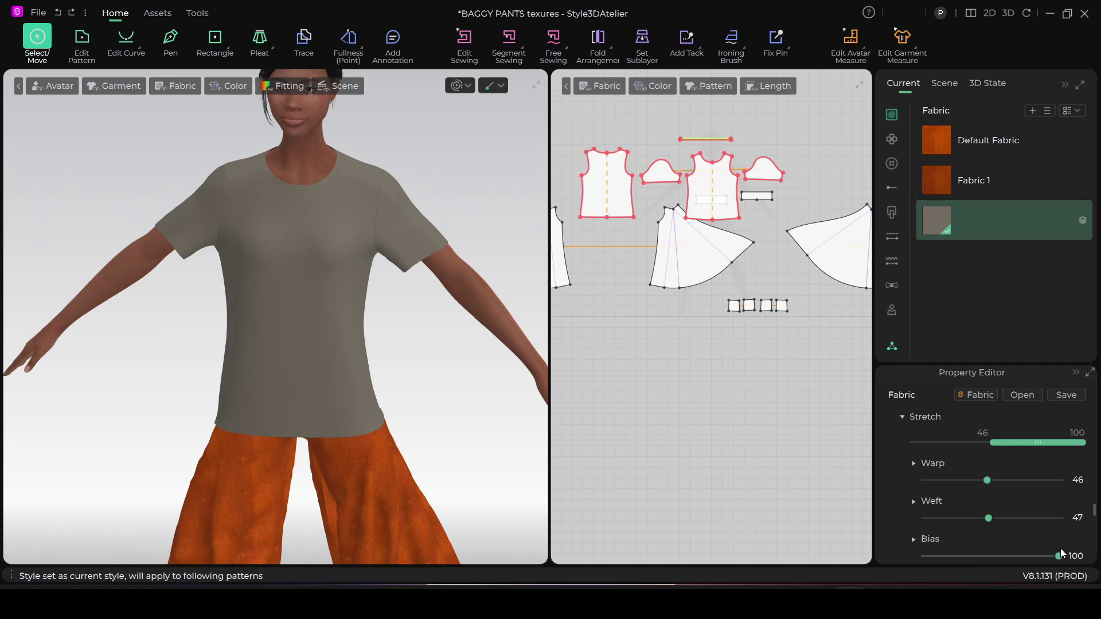
# Run the simulation and pull the T-shirt's front body and hem in several directions to test the bias stretch of 100.
pyautogui.click(458, 86)
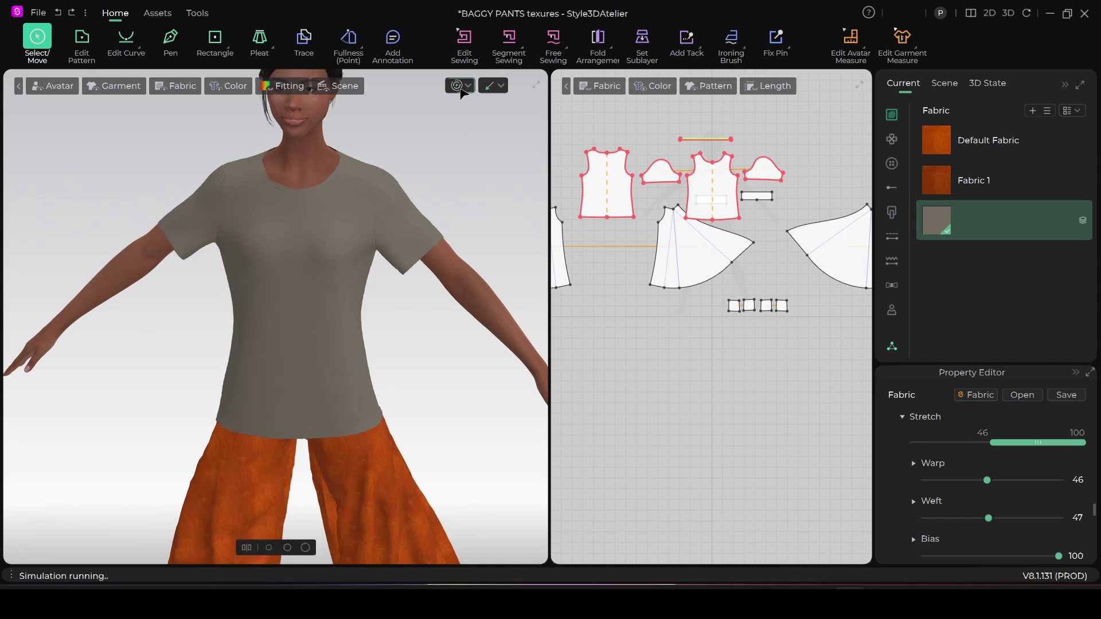
pyautogui.click(339, 279)
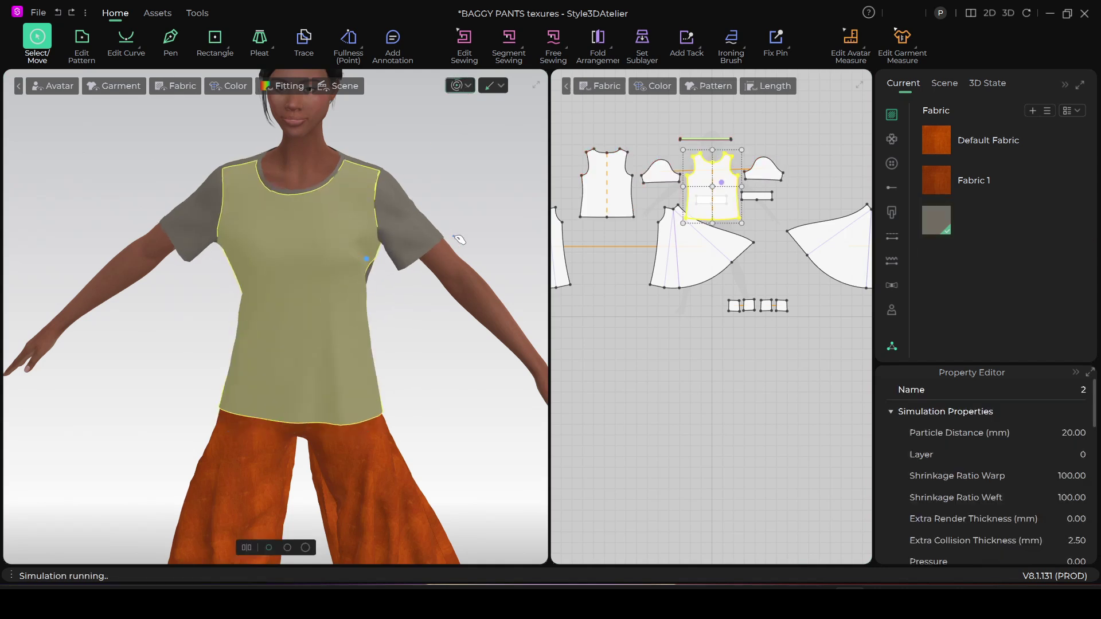
pyautogui.moveTo(263, 336); pyautogui.dragTo(383, 313)
pyautogui.moveTo(343, 343); pyautogui.dragTo(395, 362)
pyautogui.moveTo(309, 277); pyautogui.dragTo(273, 293)
pyautogui.moveTo(272, 373); pyautogui.dragTo(215, 393)
pyautogui.moveTo(274, 325); pyautogui.dragTo(298, 341)
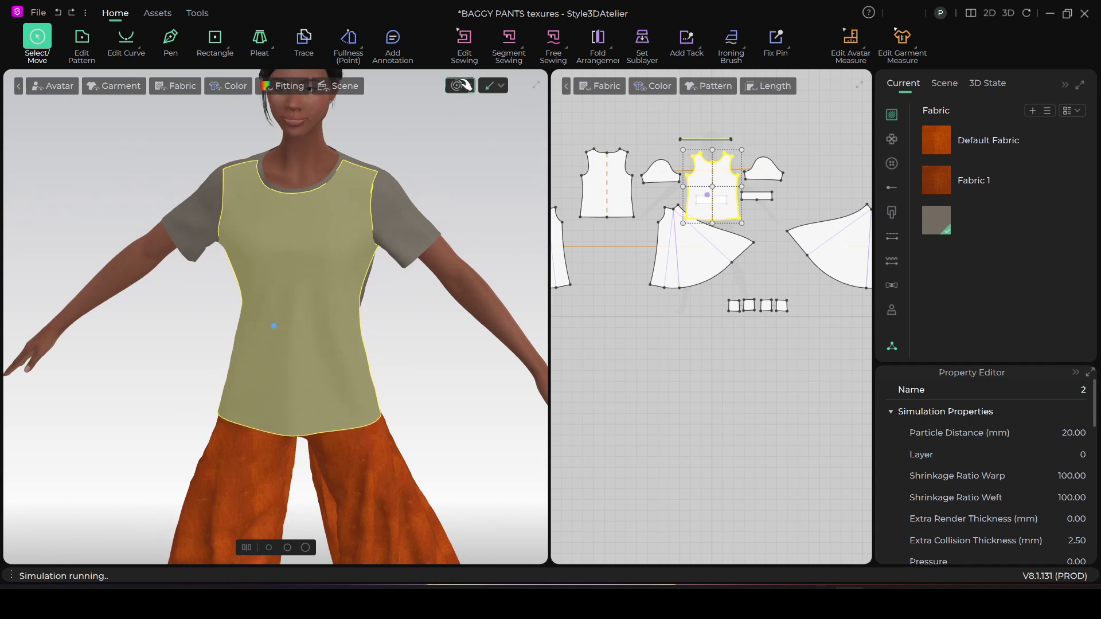
# Set the grey T-shirt fabric's bias stretch to 0, leaving the simulation running.
pyautogui.click(608, 176)
pyautogui.click(955, 216)
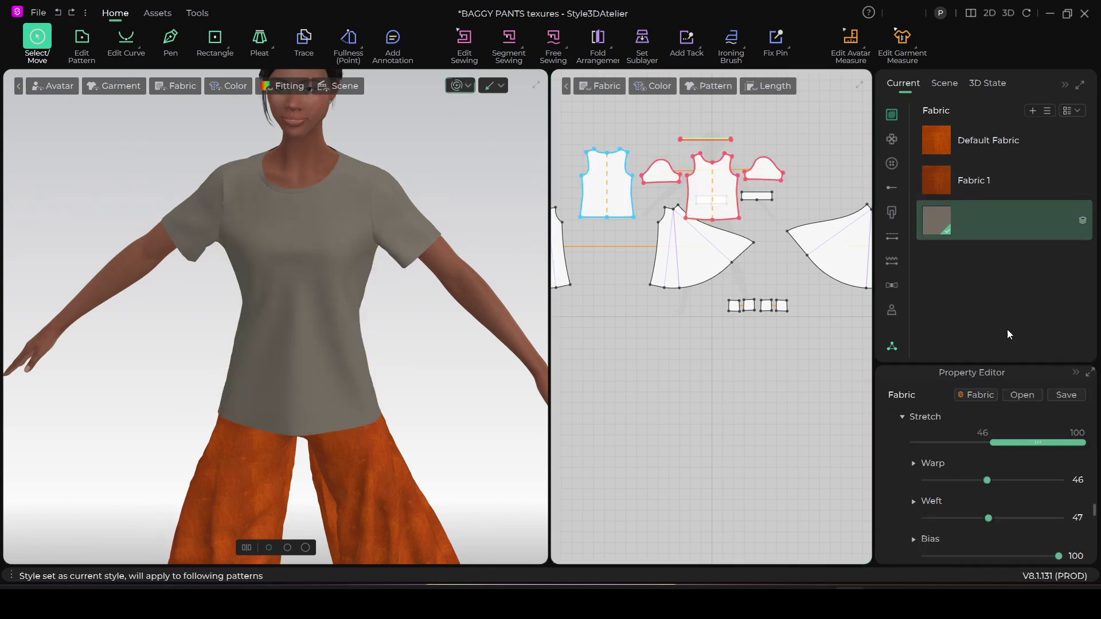
pyautogui.moveTo(1059, 555); pyautogui.dragTo(923, 563)
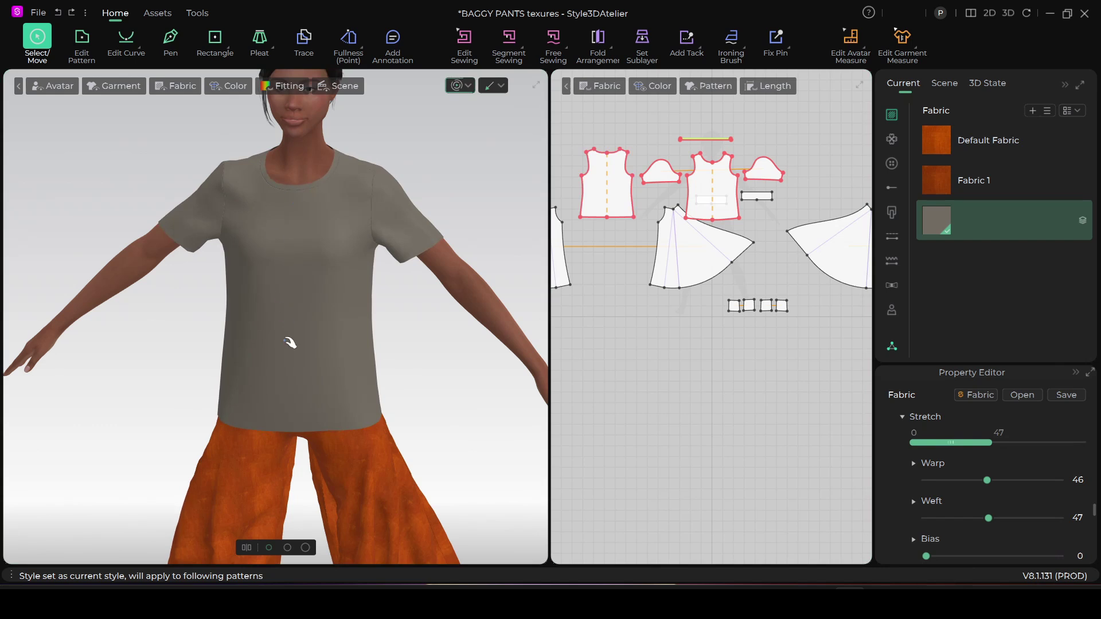
# Tug the T-shirt's chest, sides and hem to test the bias stretch of 0, and stop the simulation.
pyautogui.click(249, 344)
pyautogui.moveTo(256, 349); pyautogui.dragTo(264, 344)
pyautogui.moveTo(369, 194); pyautogui.dragTo(381, 268)
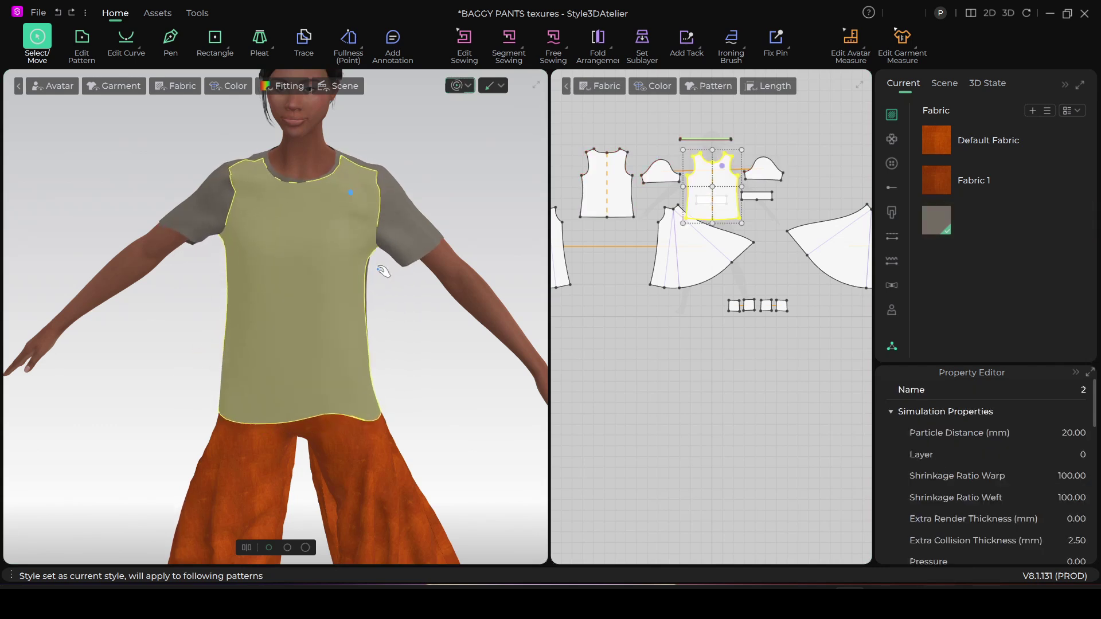
pyautogui.moveTo(307, 369); pyautogui.dragTo(248, 406)
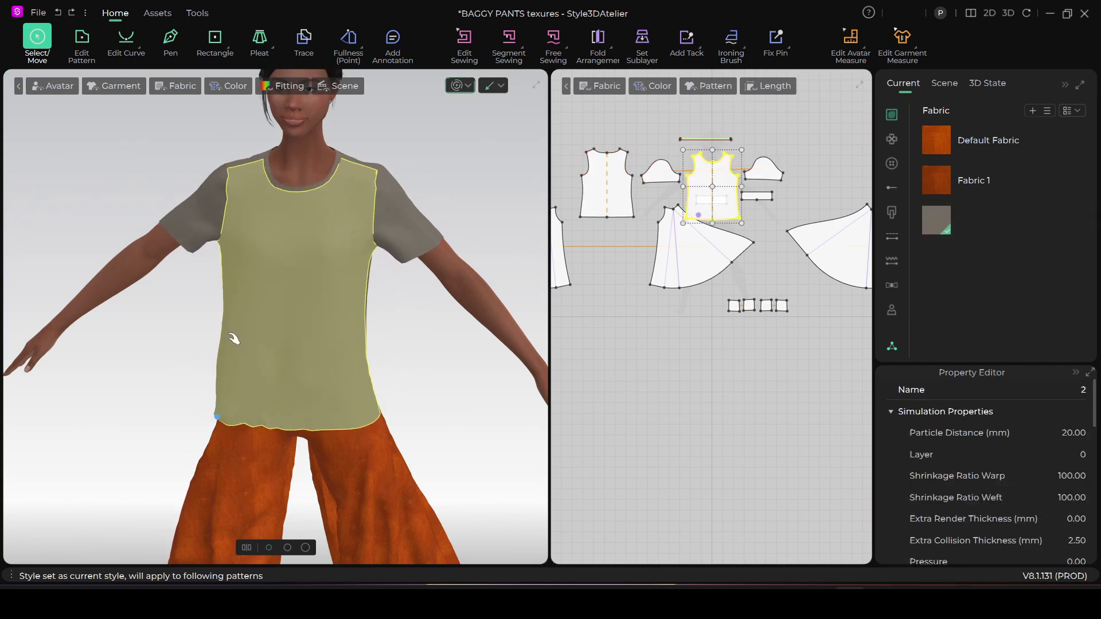
pyautogui.moveTo(383, 197); pyautogui.dragTo(394, 200)
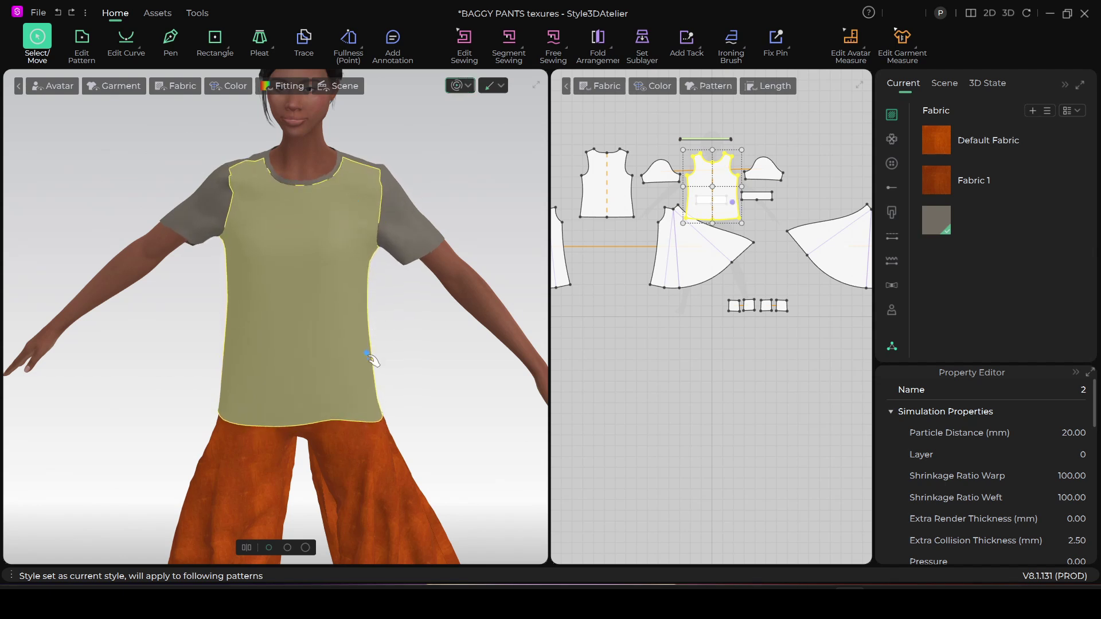
pyautogui.moveTo(386, 369); pyautogui.dragTo(422, 408)
pyautogui.moveTo(302, 384); pyautogui.dragTo(354, 341)
pyautogui.click(457, 86)
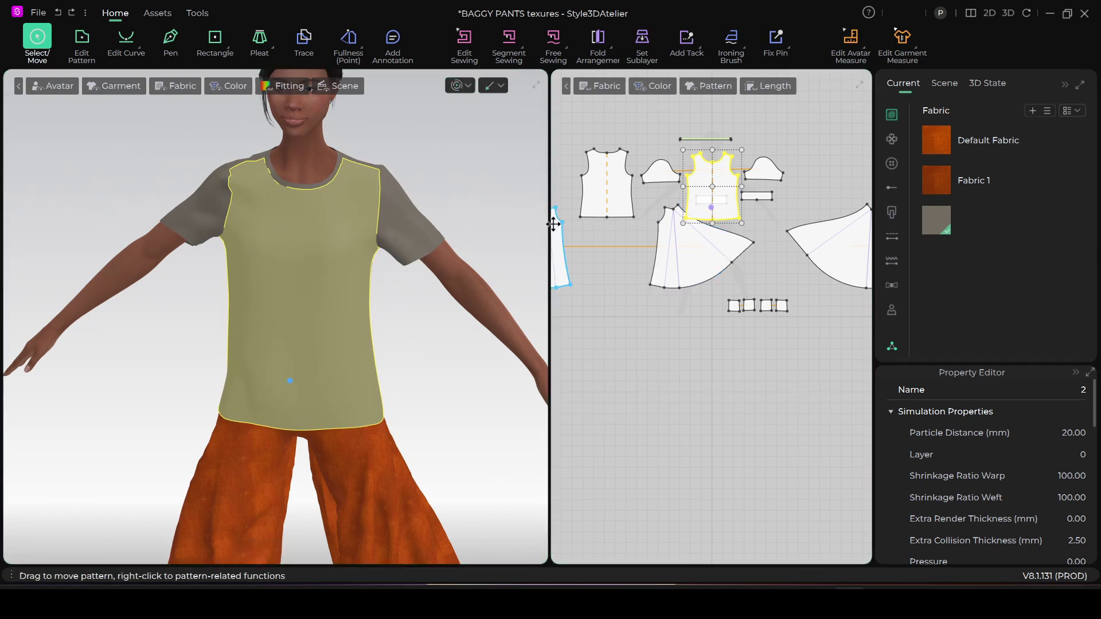
# Set the grey T-shirt fabric's bias stretch to 35.
pyautogui.click(981, 228)
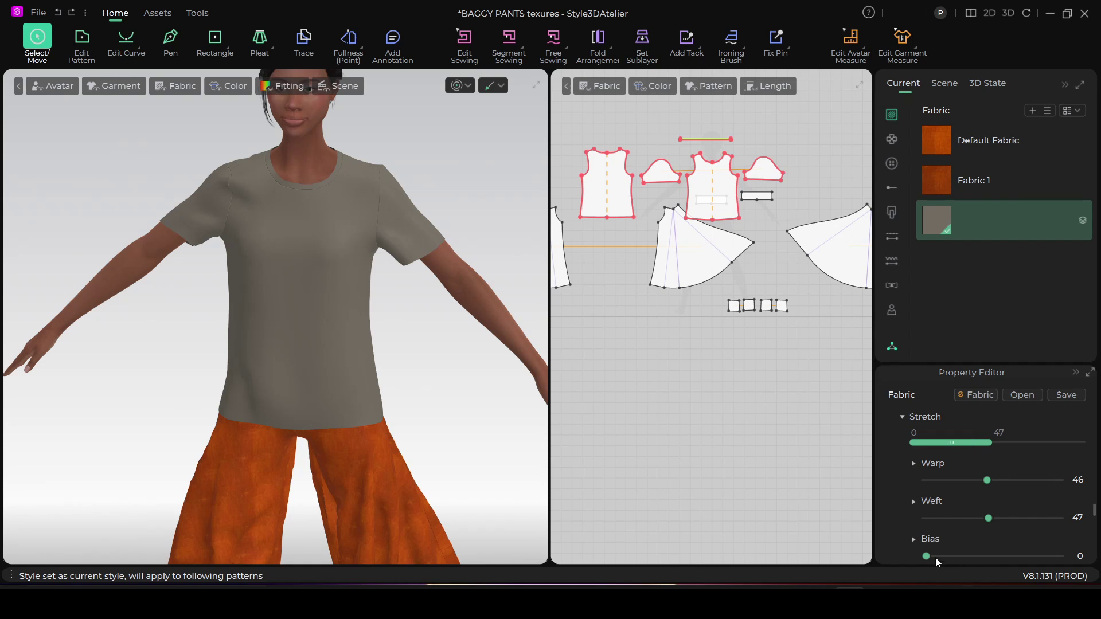
pyautogui.moveTo(927, 556); pyautogui.dragTo(975, 552)
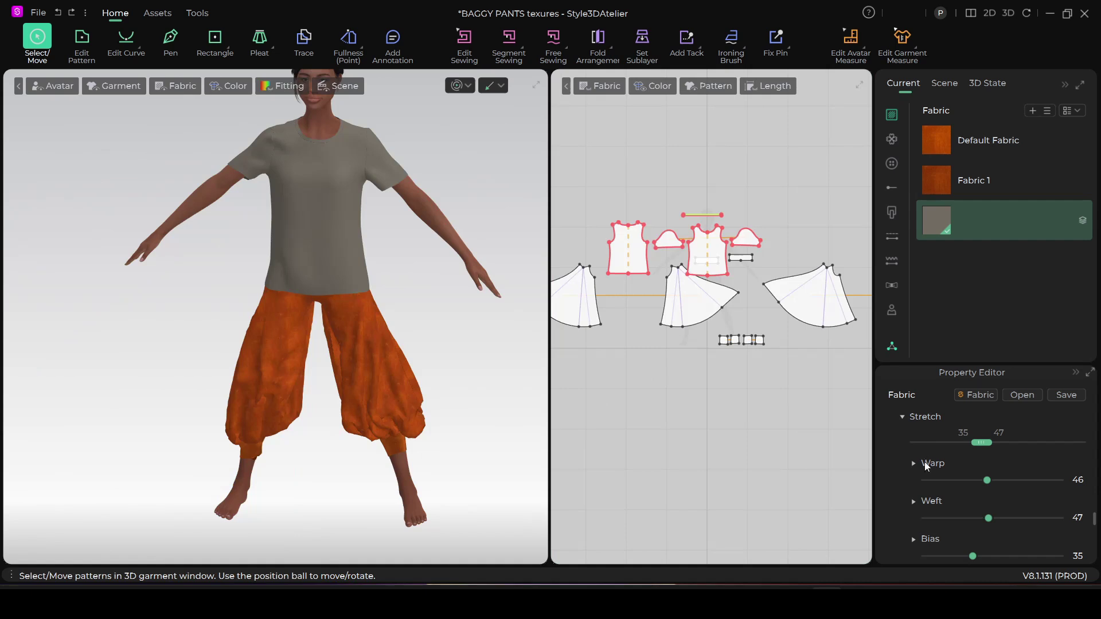
# Expand the grey fabric's bending settings and examine its overall range and its warp, weft and bias values.
pyautogui.scroll(-3, 929, 457)
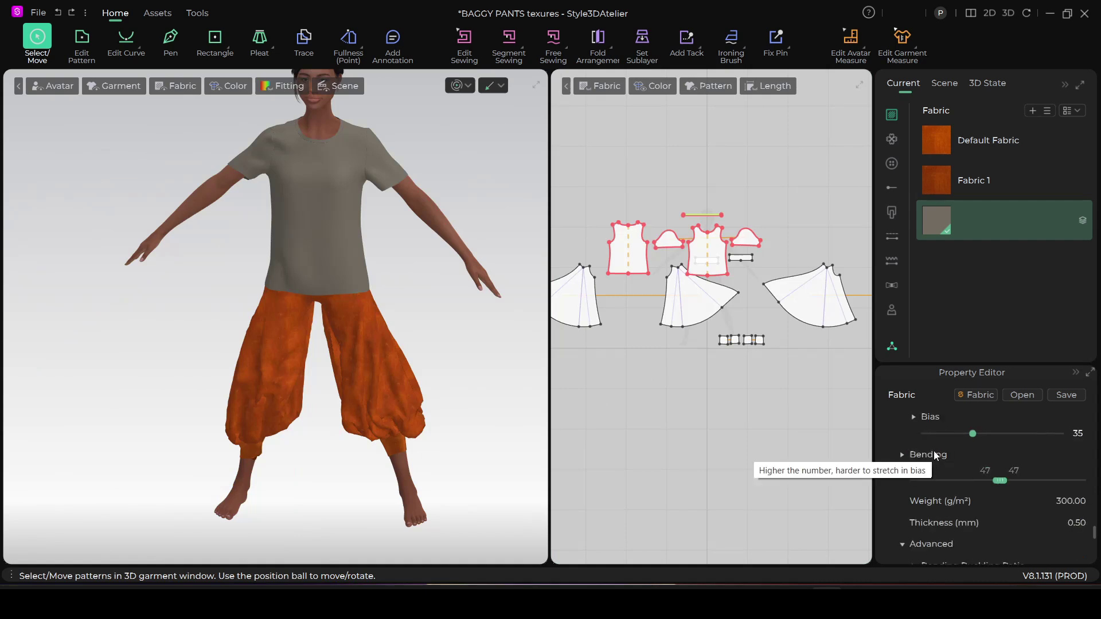
pyautogui.click(902, 456)
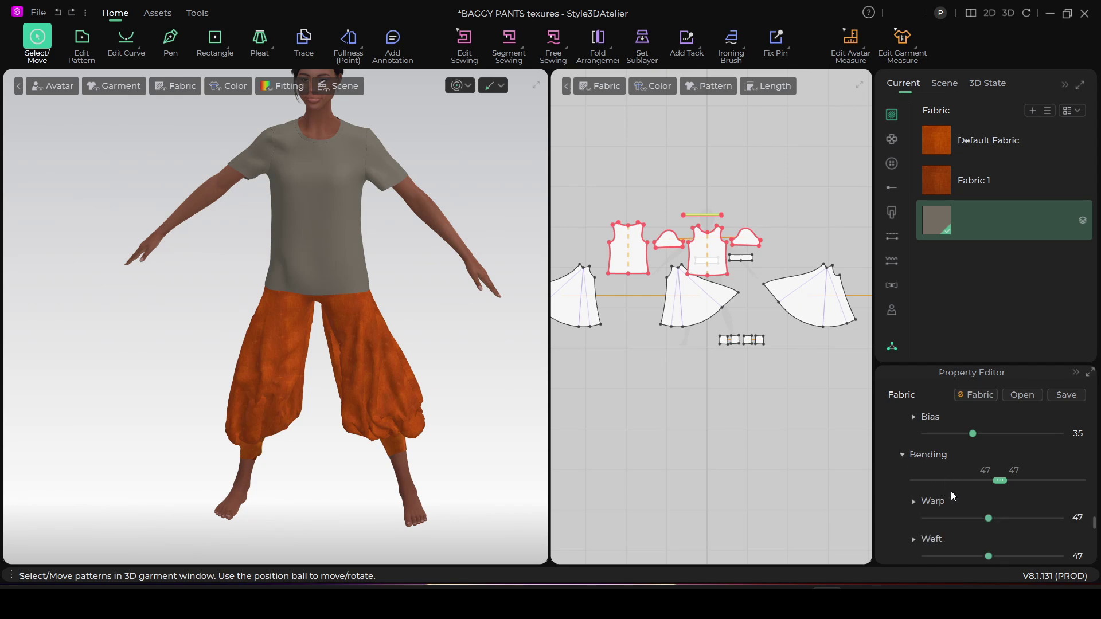
pyautogui.scroll(-3, 958, 495)
pyautogui.scroll(3, 958, 495)
pyautogui.scroll(-2, 996, 494)
pyautogui.scroll(2, 993, 485)
pyautogui.scroll(-2, 951, 465)
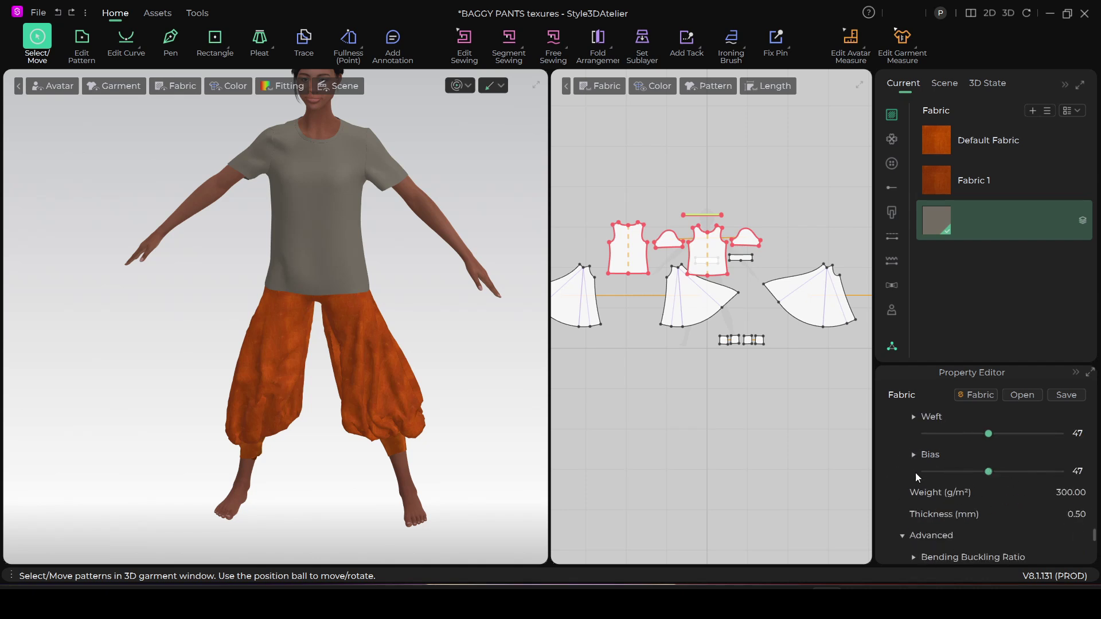
pyautogui.scroll(2, 943, 481)
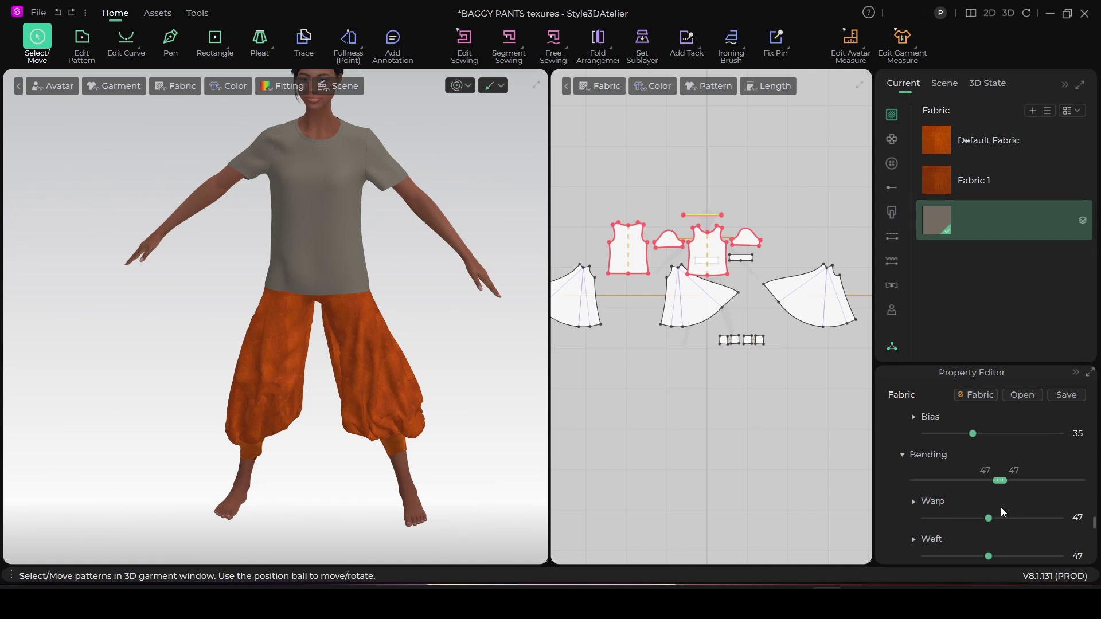
pyautogui.scroll(-2, 997, 505)
pyautogui.scroll(2, 997, 505)
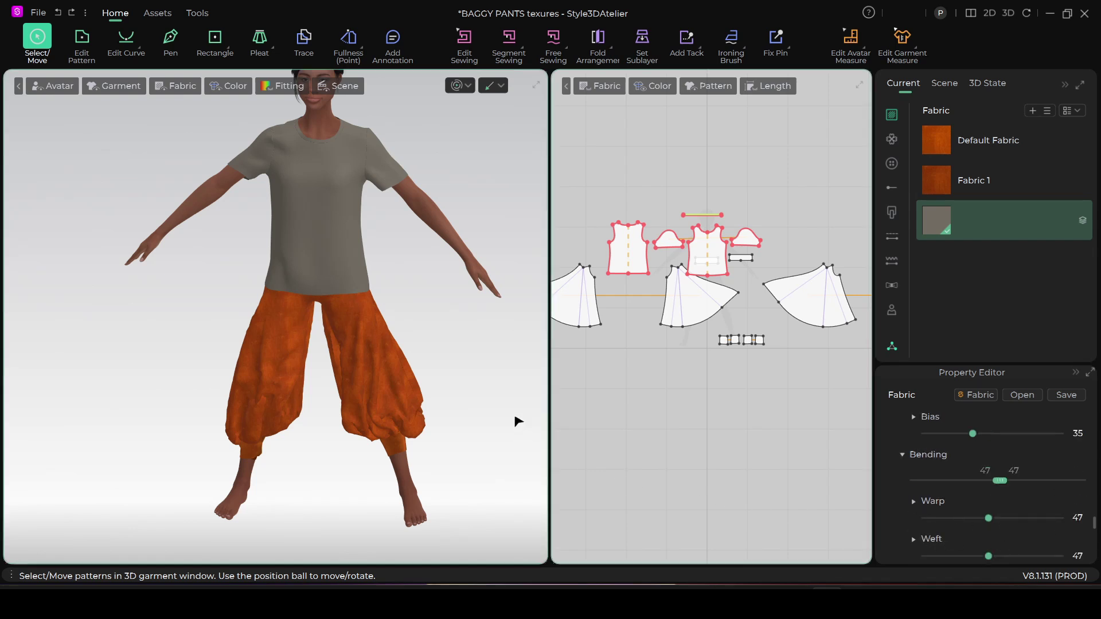
# Raise the overall bending of the trousers' Default Fabric to 98.
pyautogui.scroll(2, 409, 293)
pyautogui.scroll(-2, 408, 422)
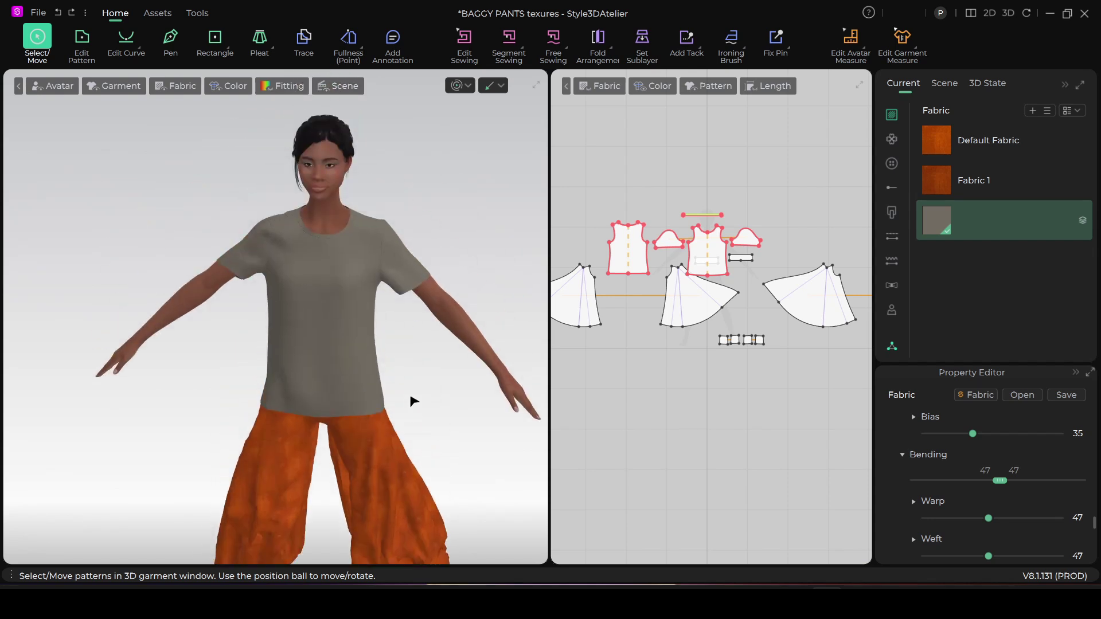
pyautogui.scroll(-1, 413, 407)
pyautogui.scroll(-4, 401, 424)
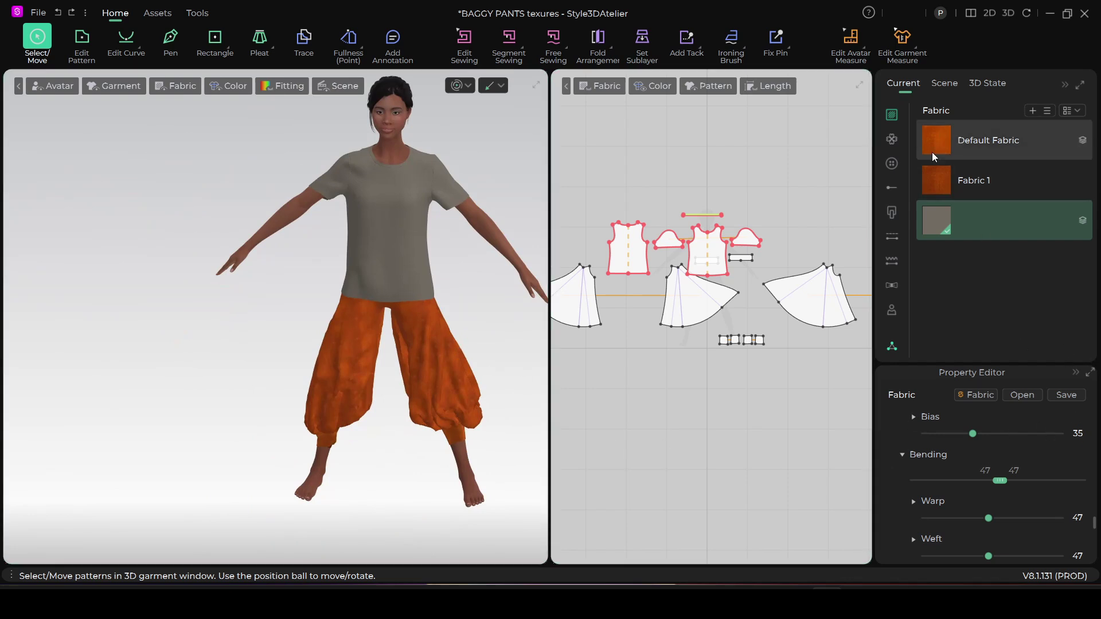
pyautogui.click(975, 144)
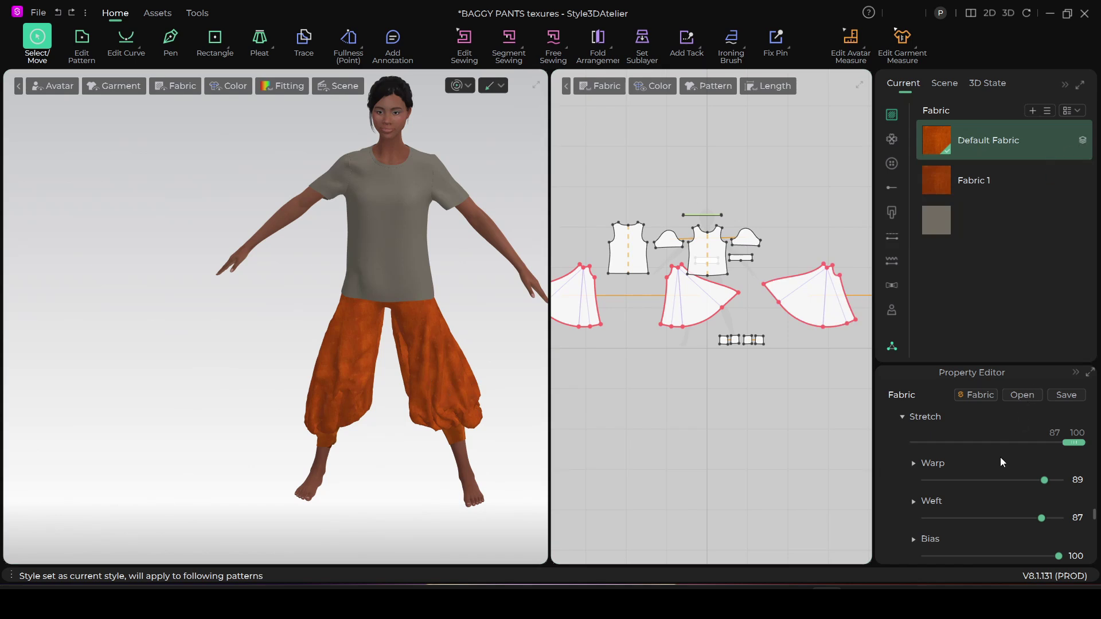
pyautogui.scroll(-3, 1000, 455)
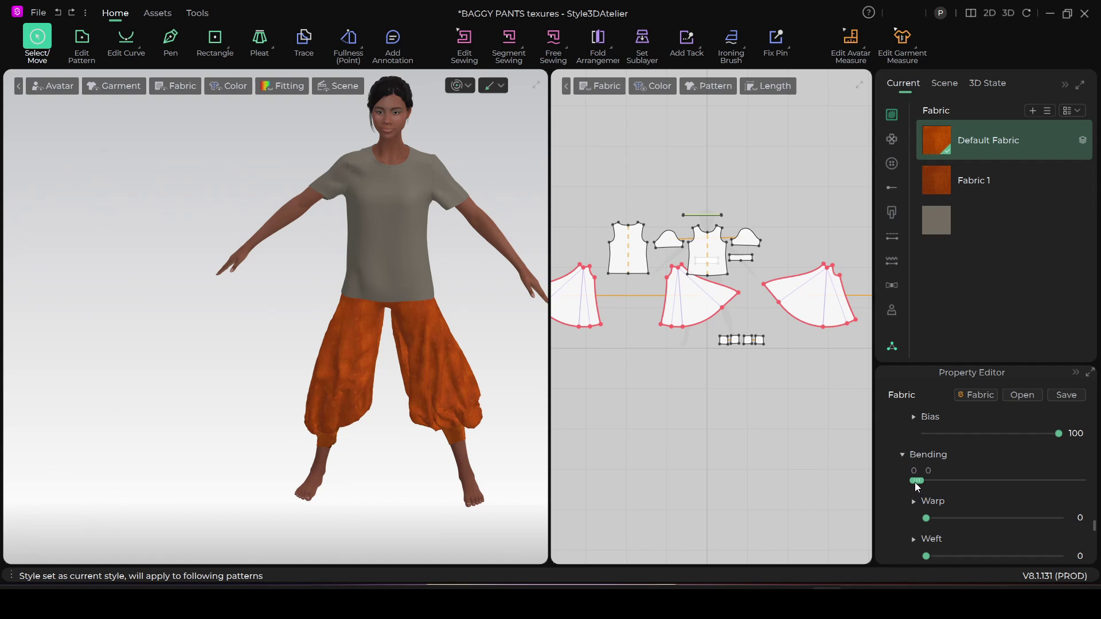
pyautogui.moveTo(916, 480); pyautogui.dragTo(1091, 477)
# Run the accurate simulation and tug both trouser legs to test how the fabric behaves with bending at 98.
pyautogui.click(465, 86)
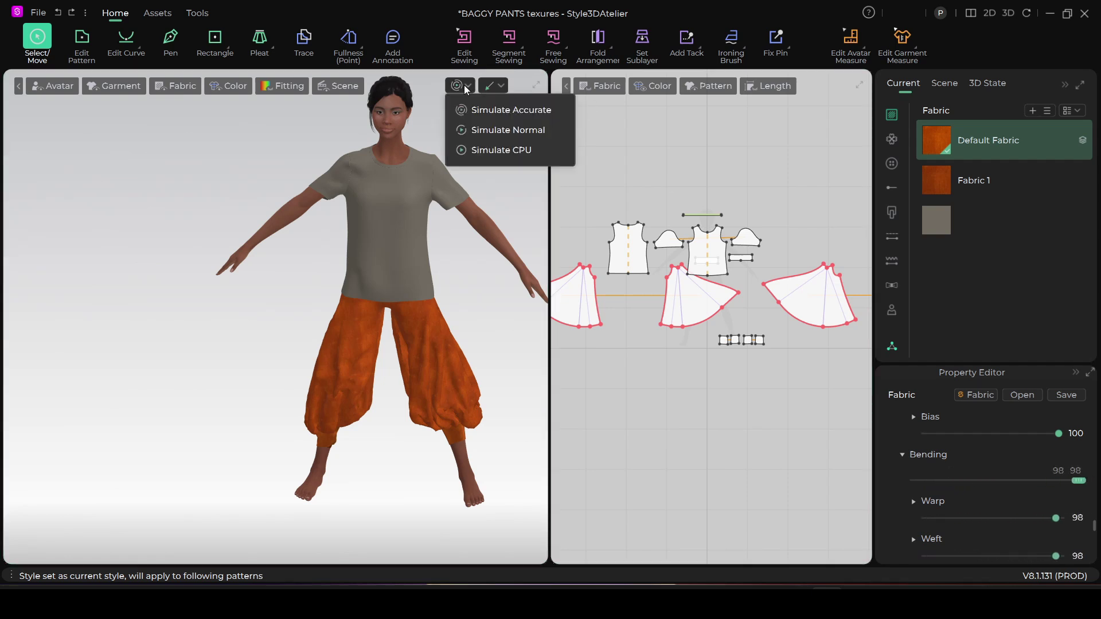
pyautogui.click(478, 111)
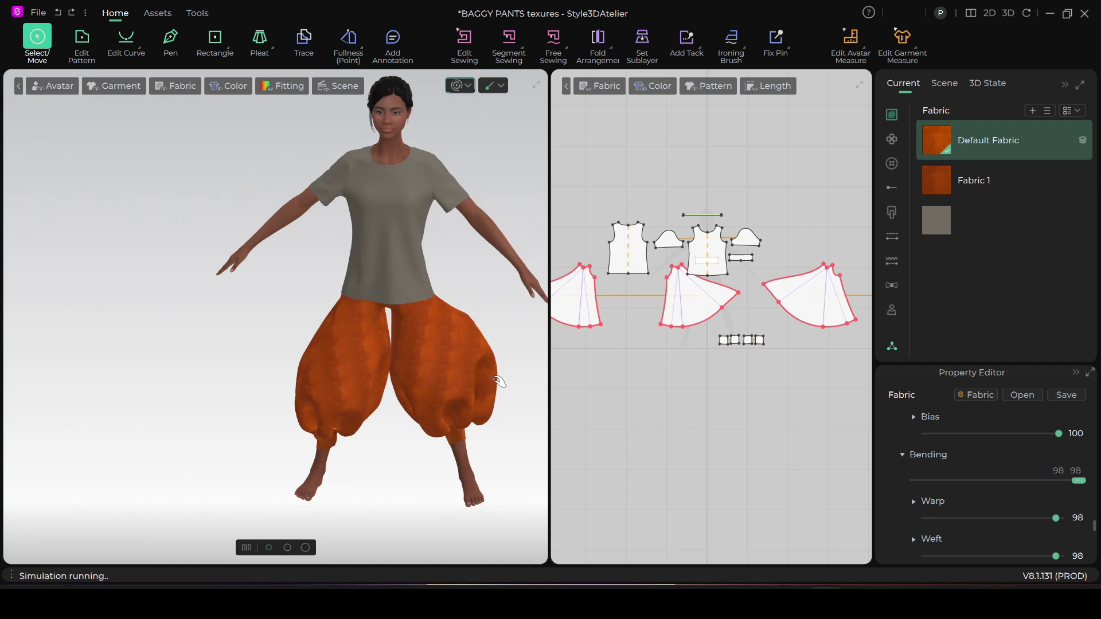
pyautogui.click(502, 378)
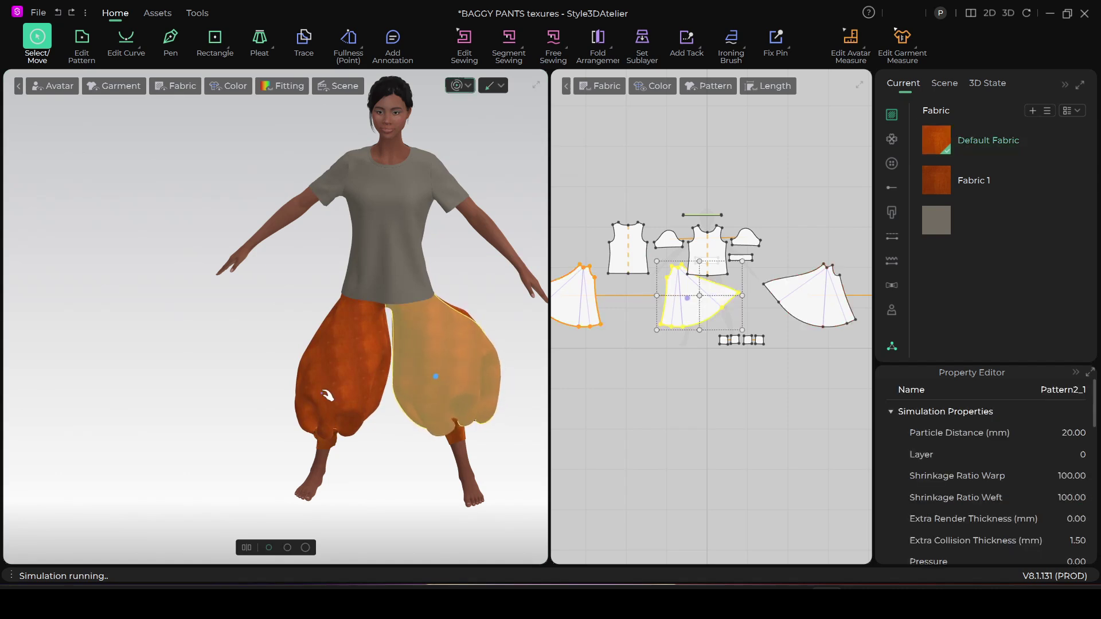
pyautogui.click(304, 395)
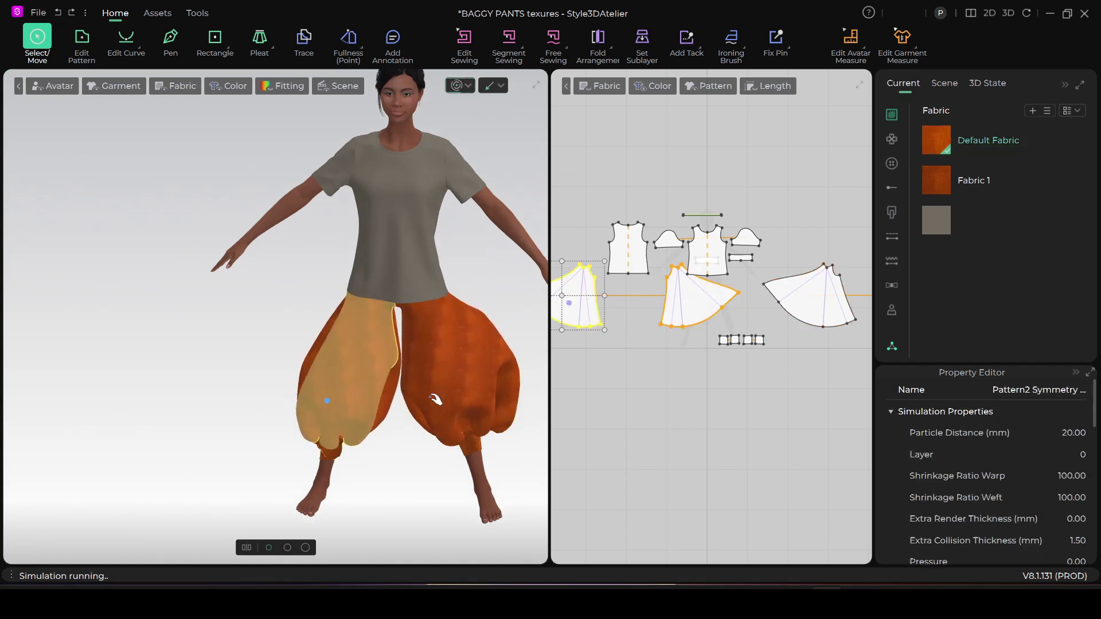
pyautogui.moveTo(430, 406); pyautogui.dragTo(450, 418, button='right')
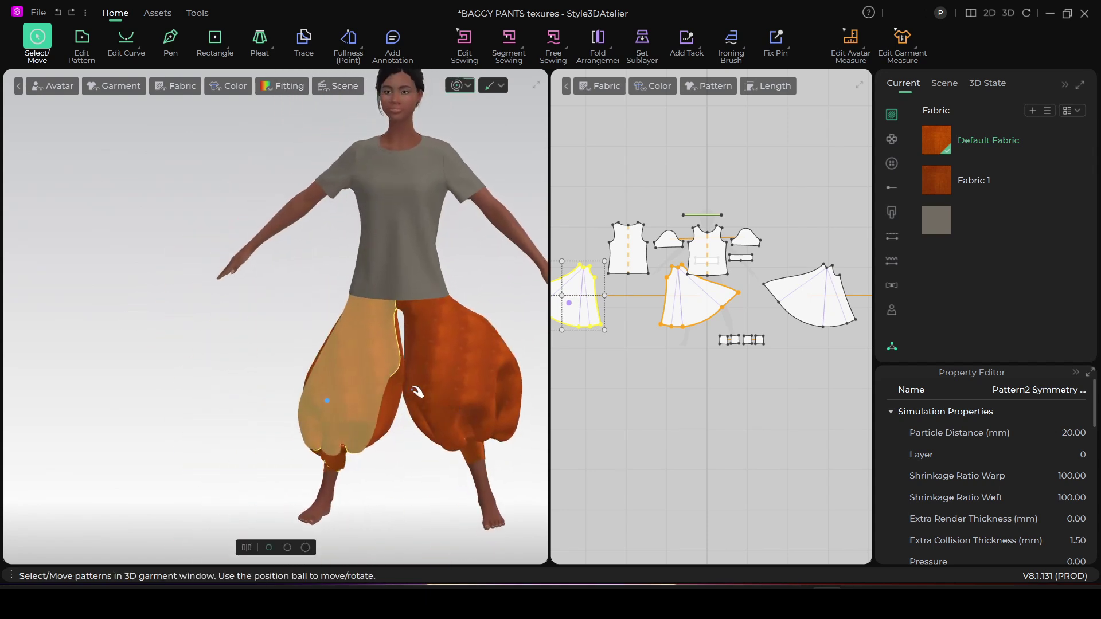
pyautogui.scroll(3, 470, 413)
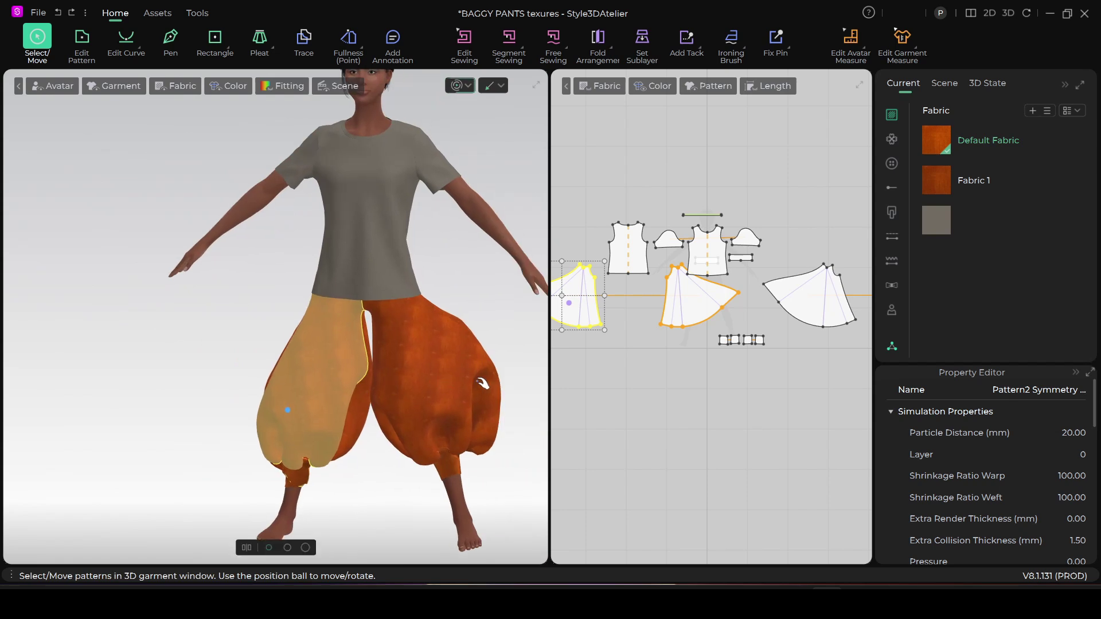
pyautogui.click(480, 393)
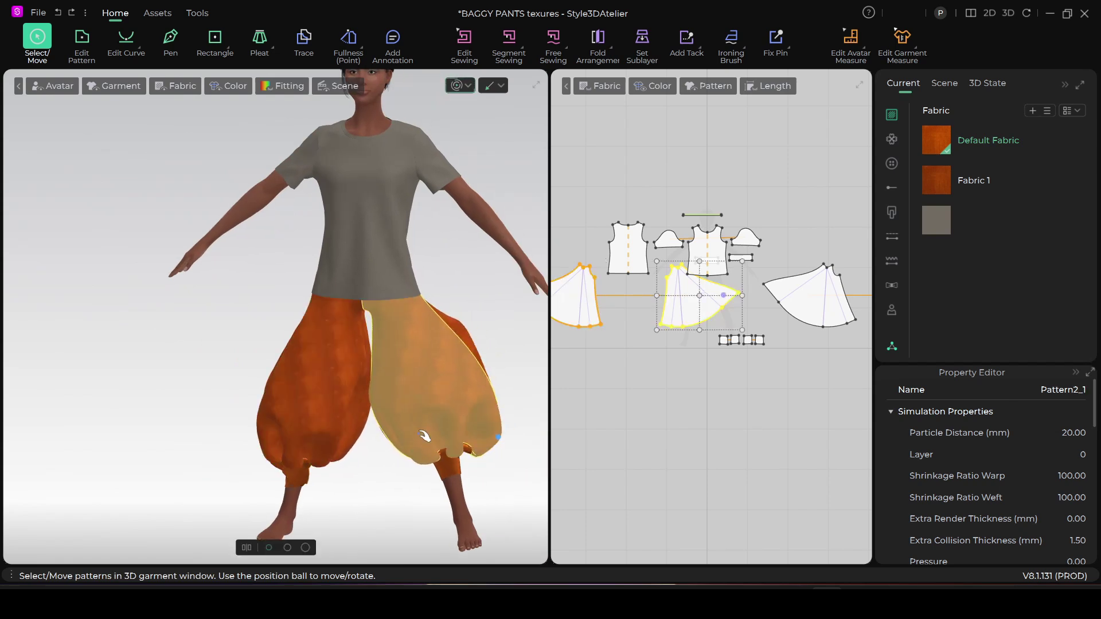
pyautogui.click(350, 438)
pyautogui.moveTo(370, 482); pyautogui.dragTo(200, 394)
pyautogui.moveTo(318, 411); pyautogui.dragTo(264, 380)
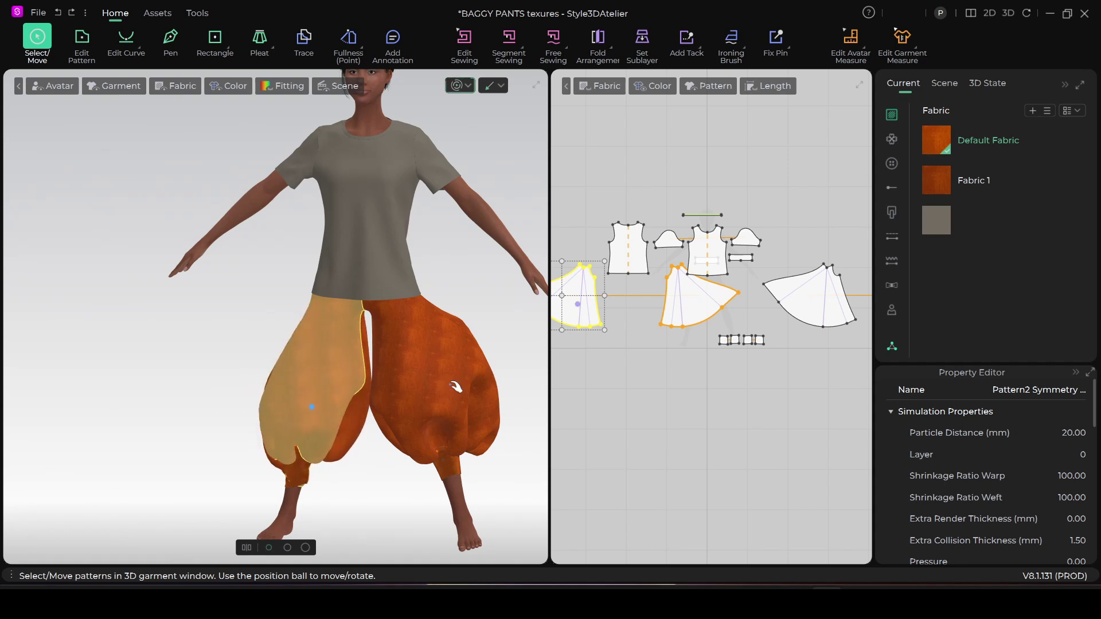
# Examine the folds of the stiffened trouser legs up close and clear the pattern selection.
pyautogui.scroll(1, 459, 389)
pyautogui.scroll(1, 463, 370)
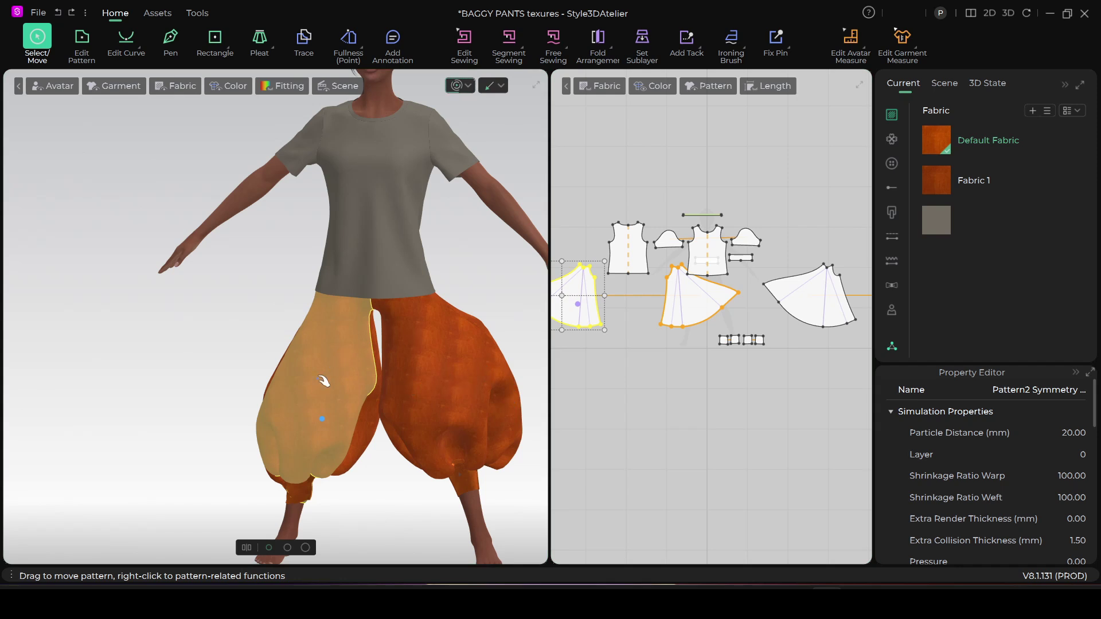
pyautogui.scroll(5, 445, 400)
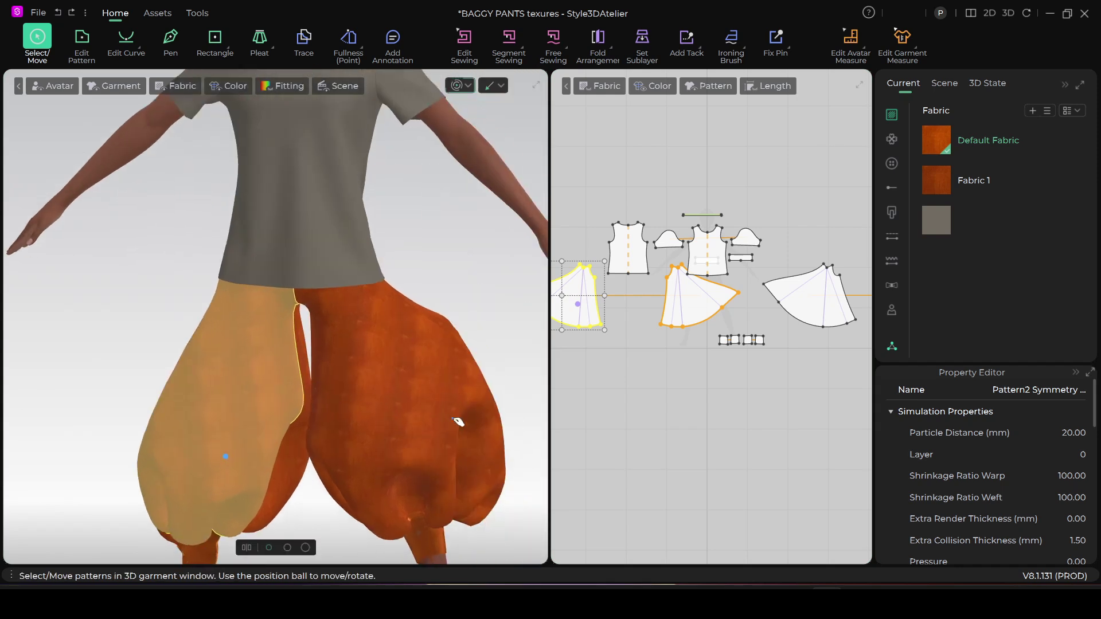
pyautogui.click(458, 423)
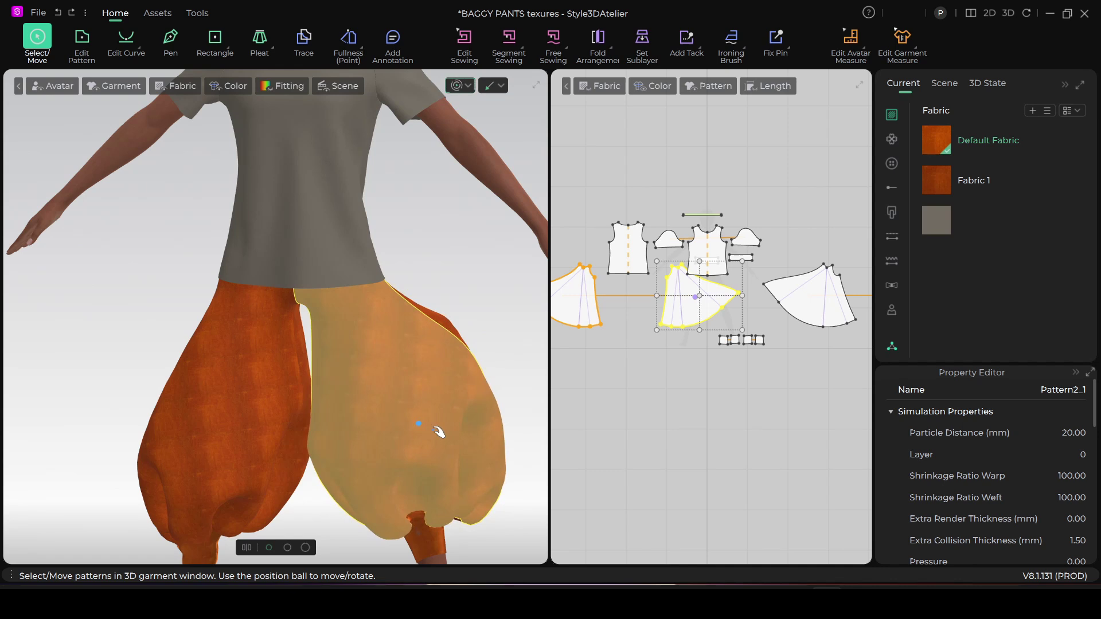
pyautogui.click(503, 370)
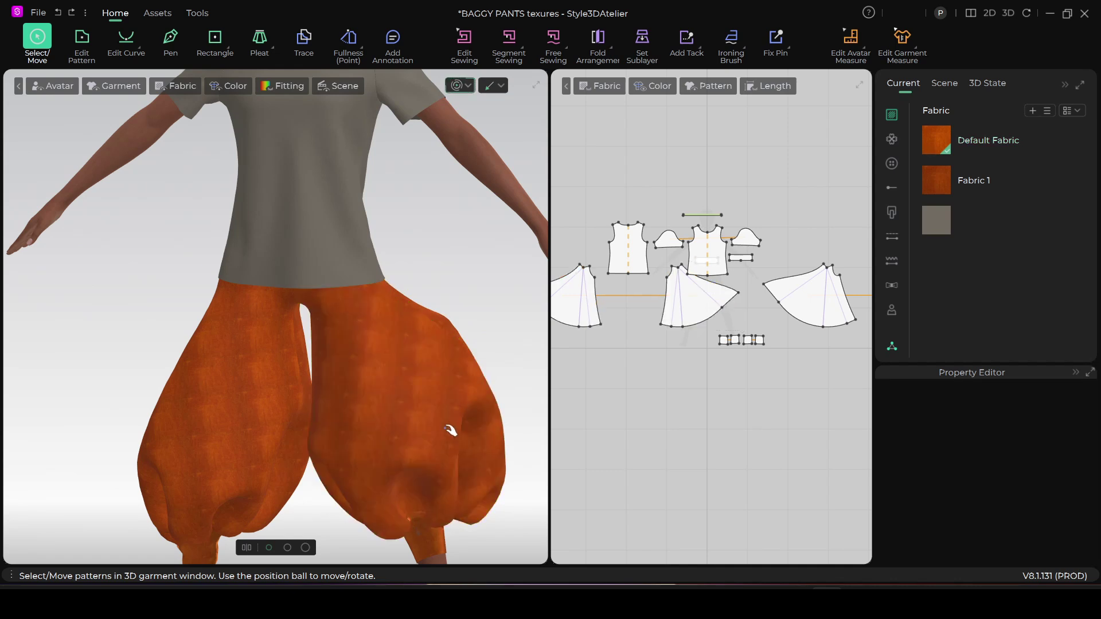
# Lower the Default Fabric's overall bending to 0 while the simulation runs.
pyautogui.scroll(-3, 448, 418)
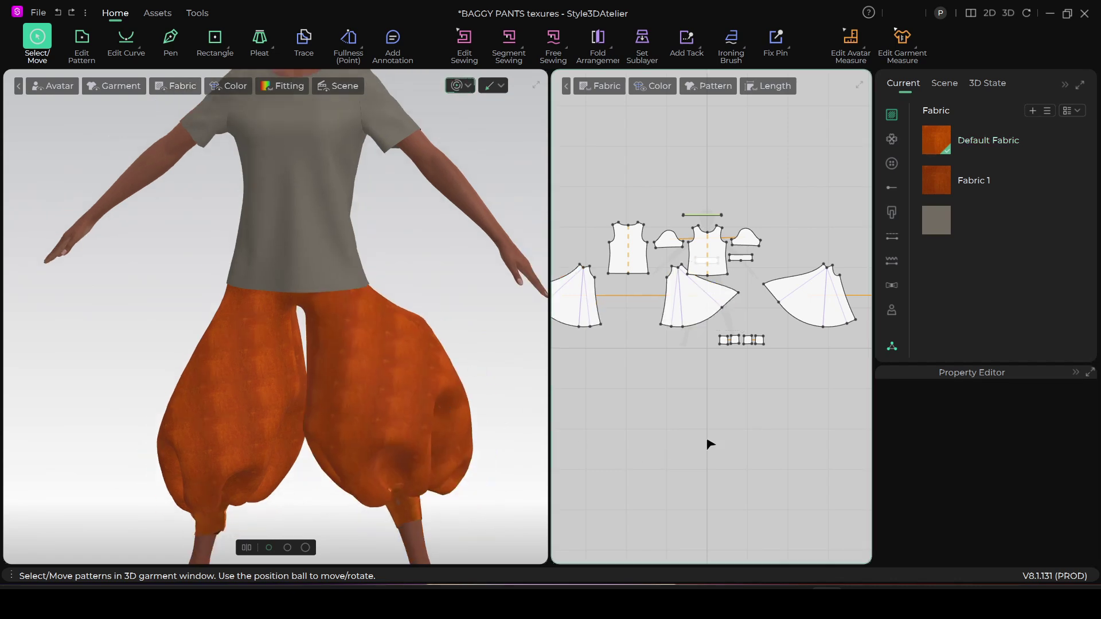
pyautogui.click(948, 139)
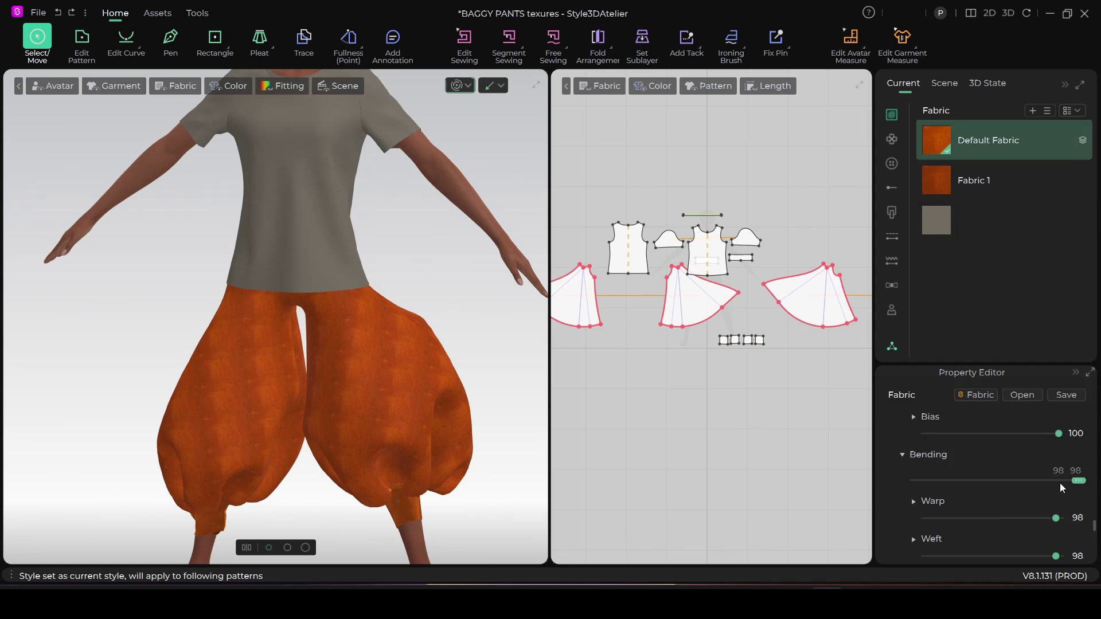
pyautogui.moveTo(1076, 481); pyautogui.dragTo(890, 492)
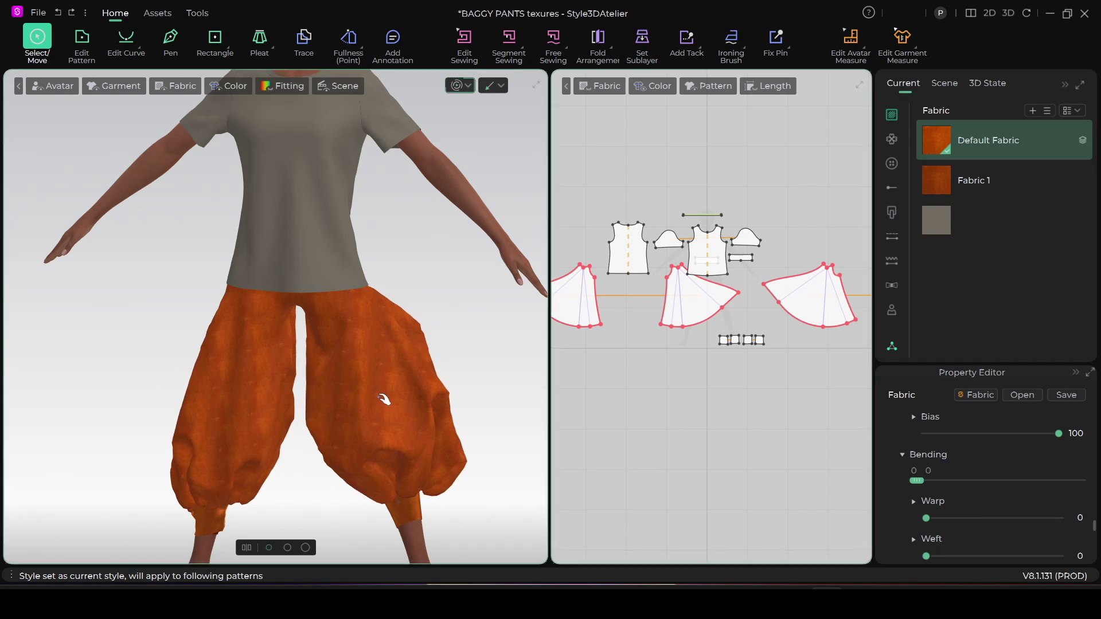
# Tug the front panels of both trouser legs in the running simulation to test the fabric with bending at 0.
pyautogui.click(410, 447)
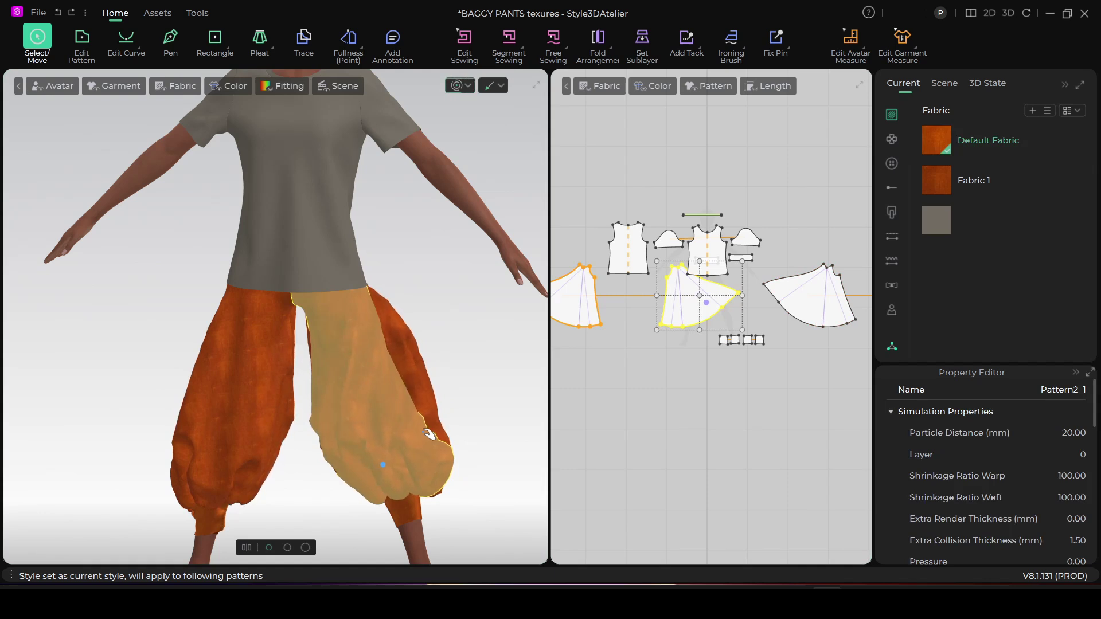
pyautogui.click(227, 405)
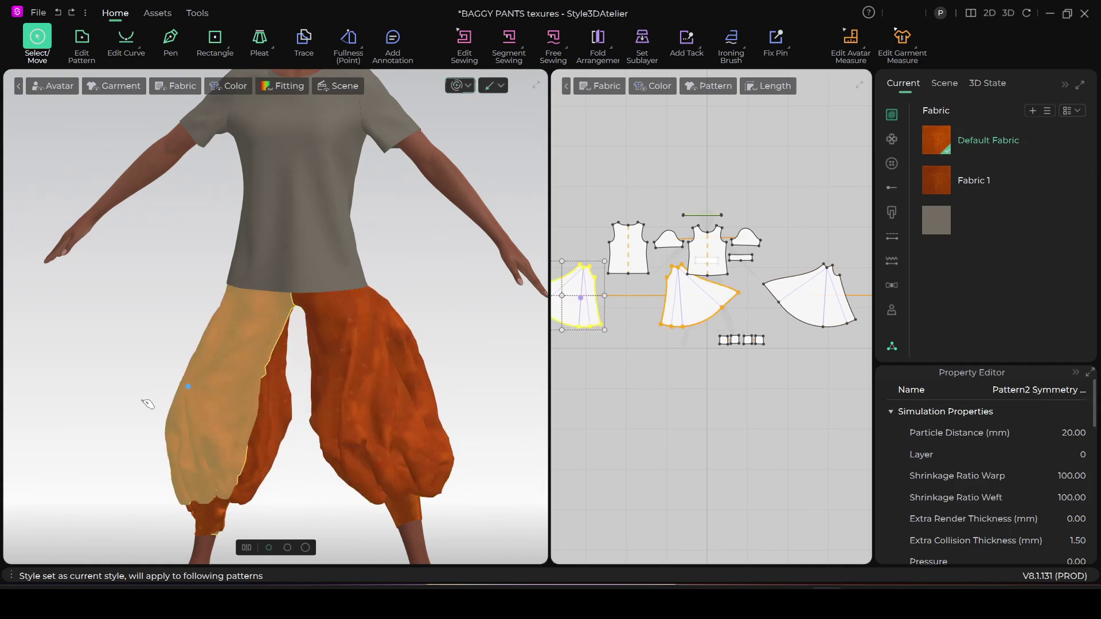
pyautogui.click(271, 448)
pyautogui.click(261, 383)
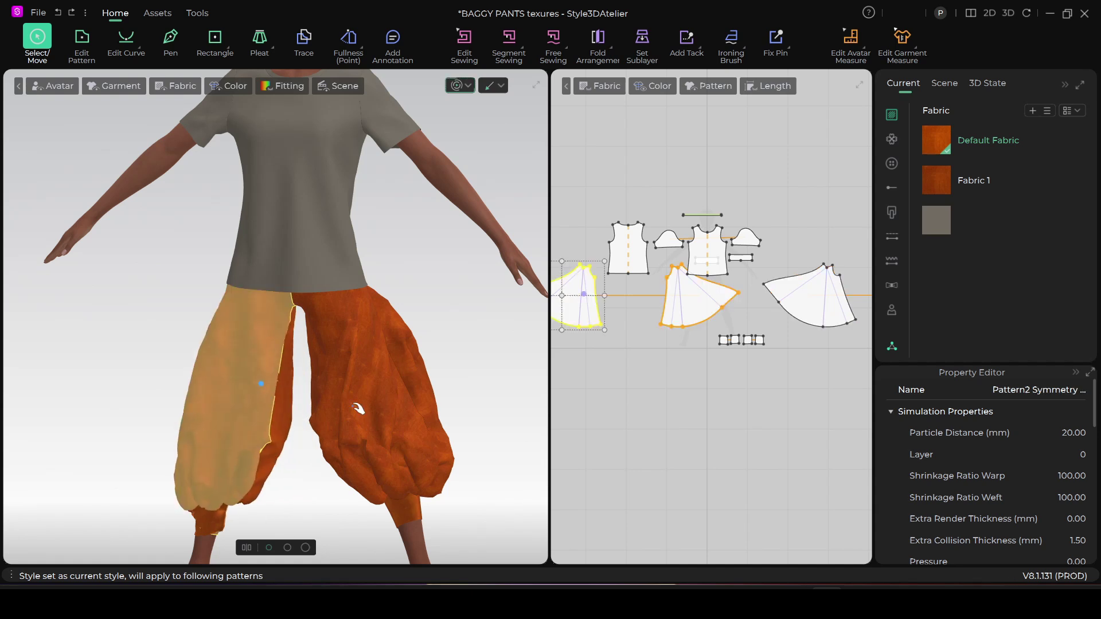
pyautogui.click(357, 408)
# Tug the outer back panel of the trouser leg from the side to test its drape, and clear the pattern selection.
pyautogui.moveTo(358, 408); pyautogui.dragTo(327, 435, button='right')
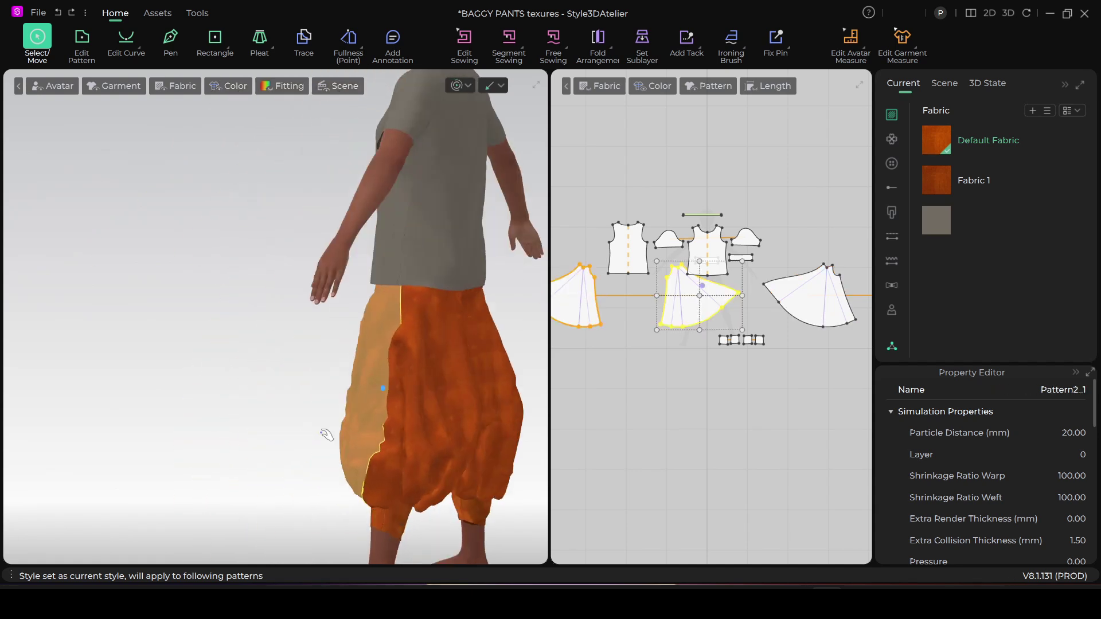
pyautogui.click(430, 477)
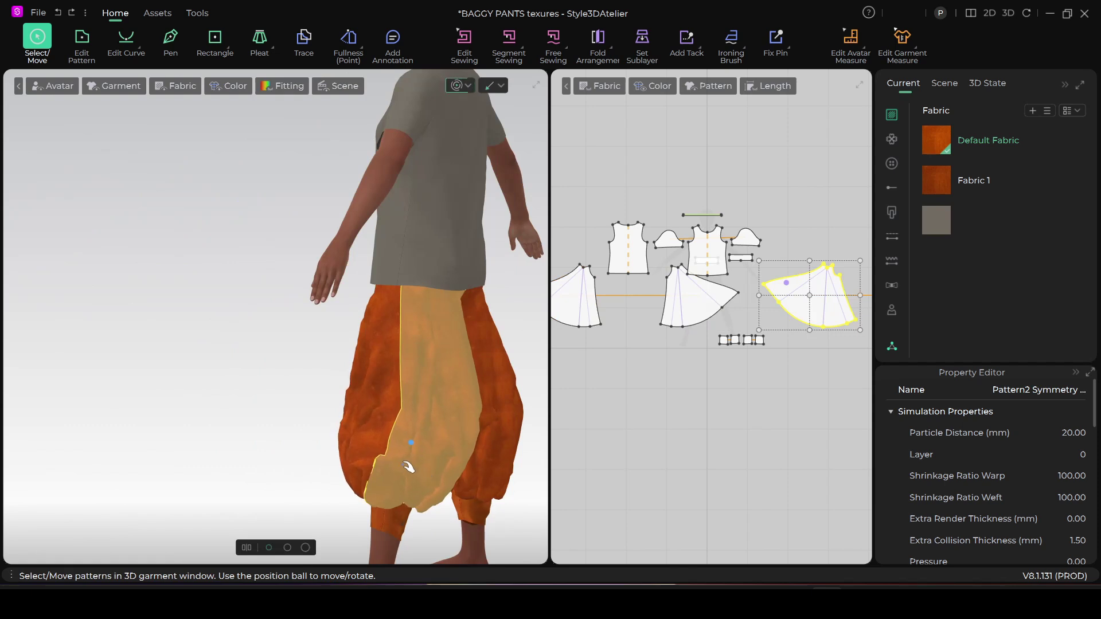
pyautogui.moveTo(443, 443); pyautogui.dragTo(407, 438)
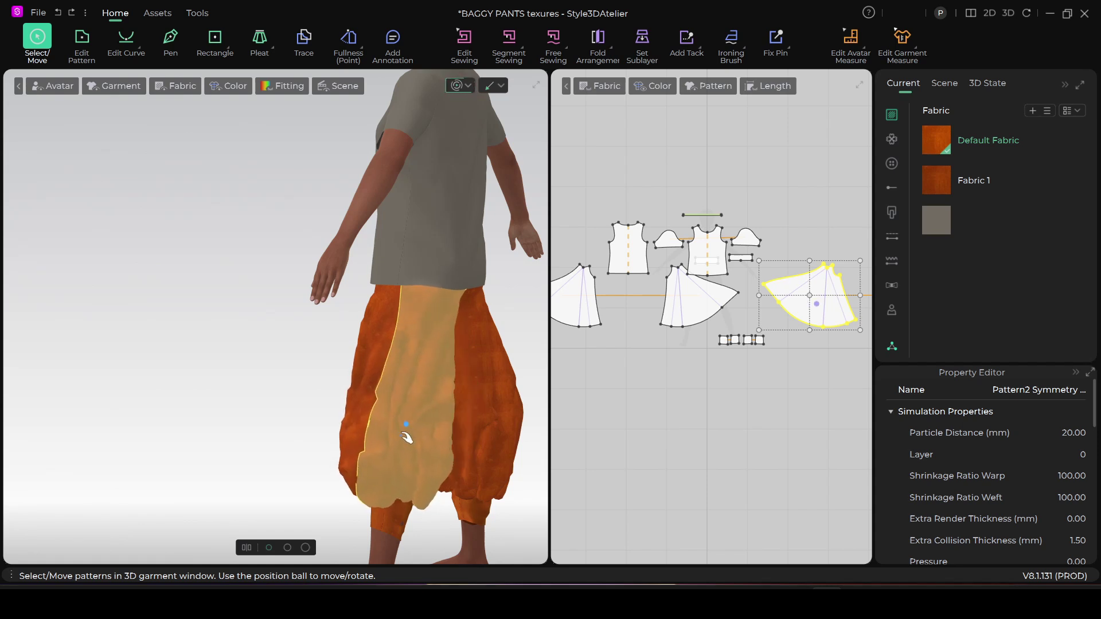
pyautogui.scroll(-2, 387, 422)
pyautogui.moveTo(308, 405); pyautogui.dragTo(455, 405, button='right')
pyautogui.click(453, 406)
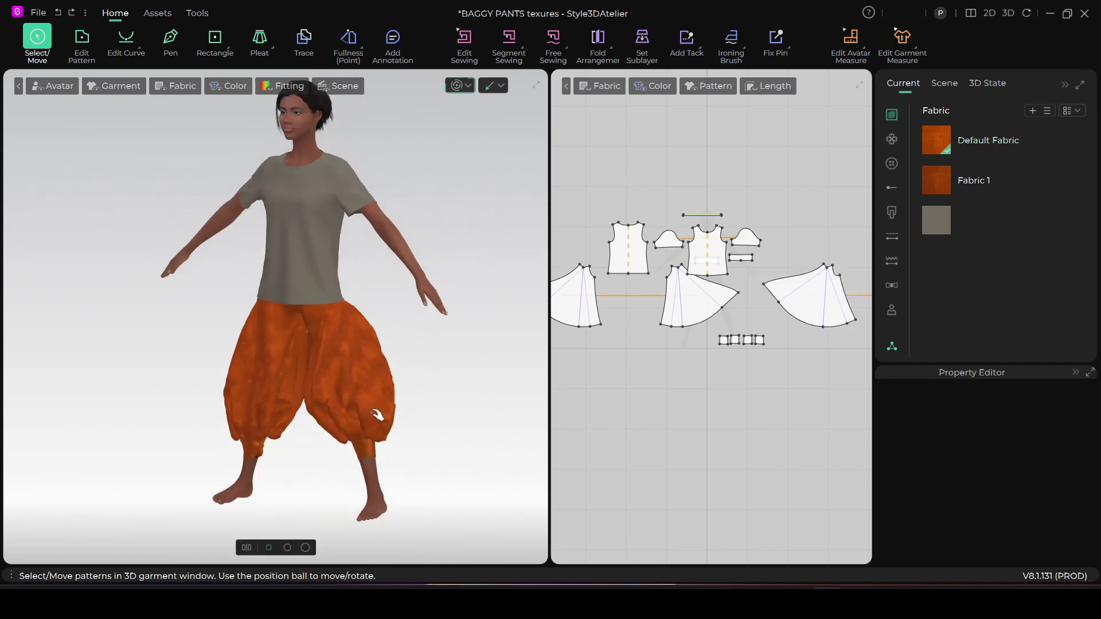
pyautogui.scroll(4, 367, 396)
# Examine the Default Fabric's weight, thickness, bending and advanced settings: Bending Buckling Ratio, Bending Buckling Stiffness, Dynamic Friction and Static Friction.
pyautogui.click(988, 140)
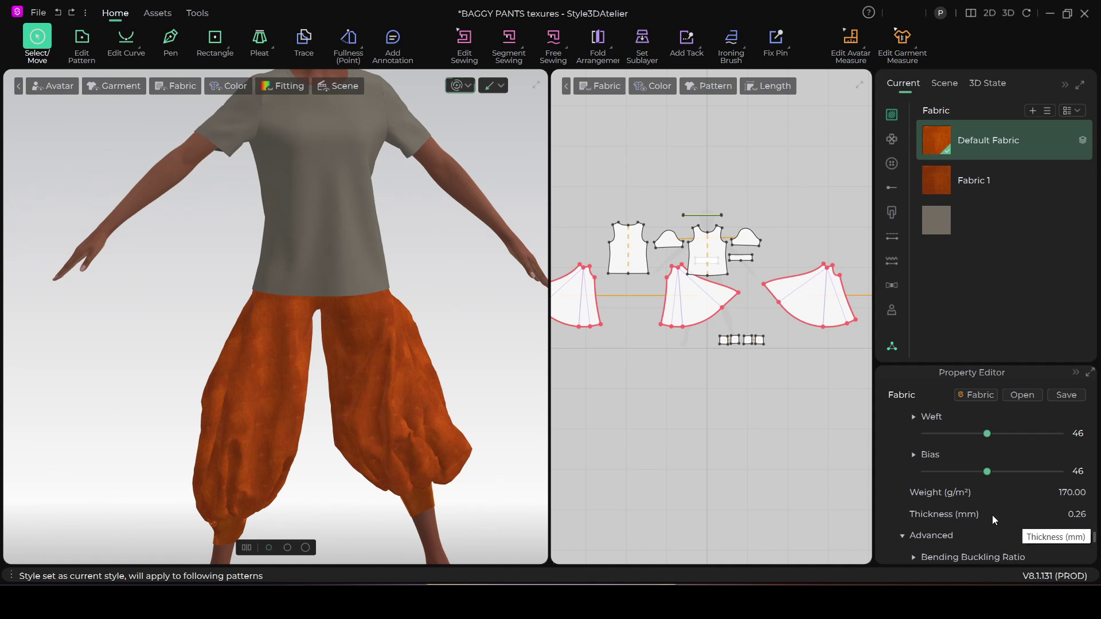
pyautogui.scroll(-3, 993, 520)
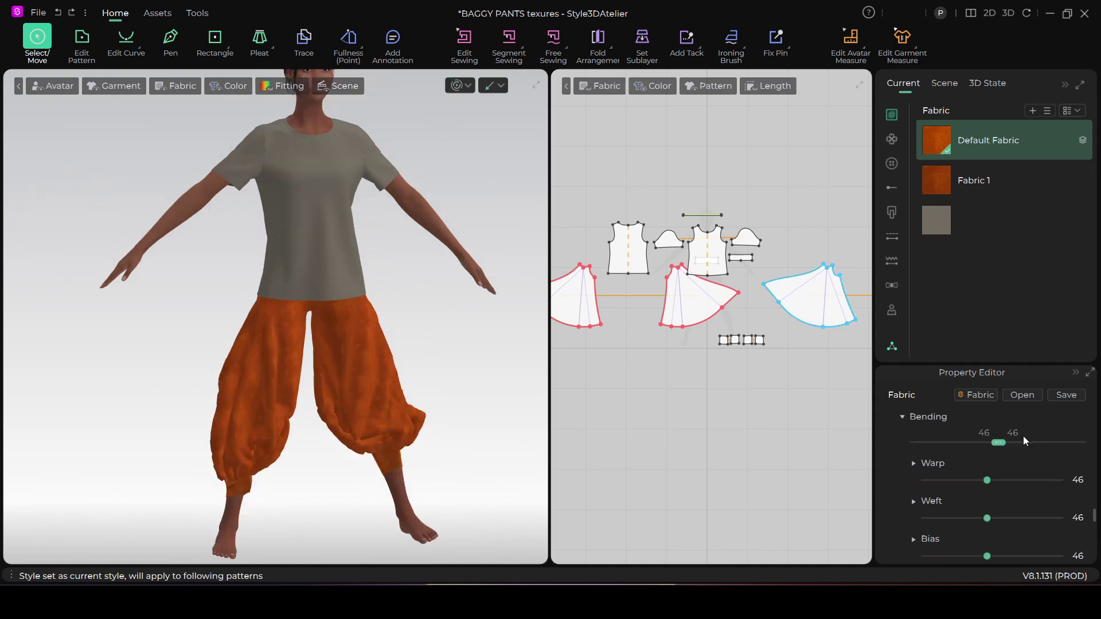
pyautogui.scroll(-1, 1023, 435)
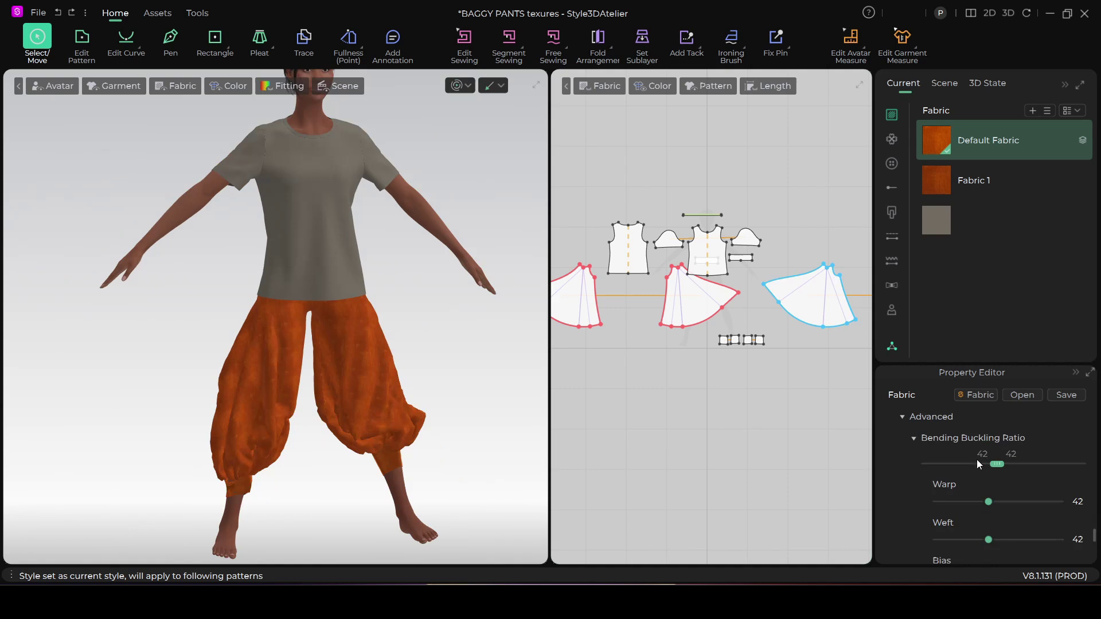
pyautogui.scroll(-3, 978, 463)
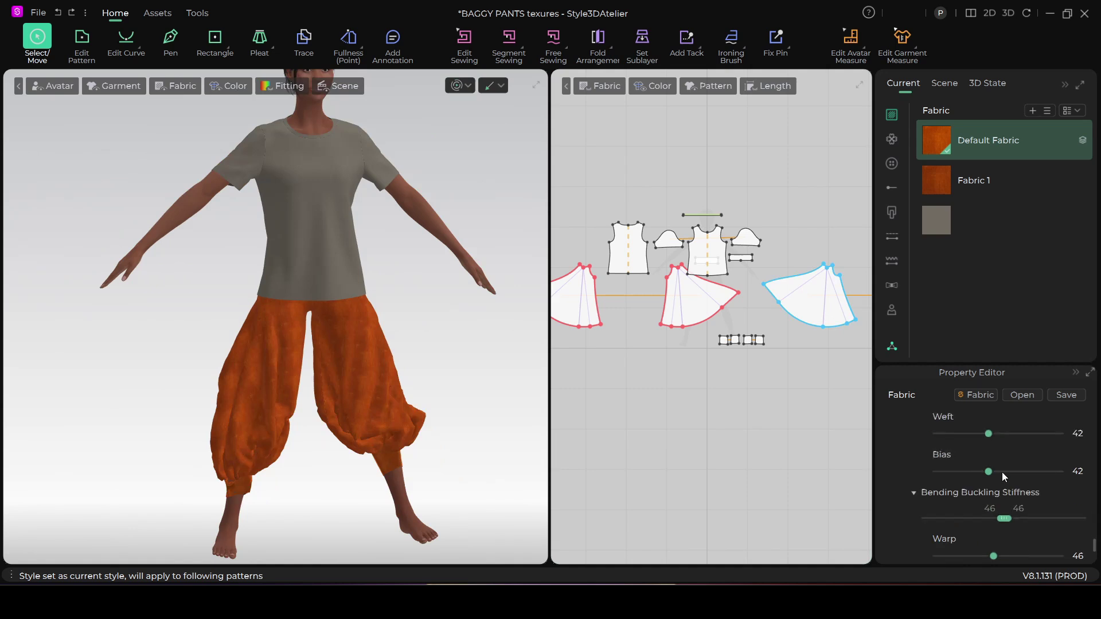
pyautogui.scroll(-3, 1002, 472)
pyautogui.scroll(3, 1002, 473)
pyautogui.scroll(-3, 996, 466)
pyautogui.scroll(6, 996, 466)
pyautogui.scroll(-3, 995, 466)
pyautogui.scroll(-3, 996, 466)
pyautogui.scroll(6, 989, 476)
pyautogui.scroll(-3, 988, 476)
pyautogui.scroll(-3, 989, 476)
pyautogui.scroll(3, 989, 476)
pyautogui.scroll(-3, 980, 469)
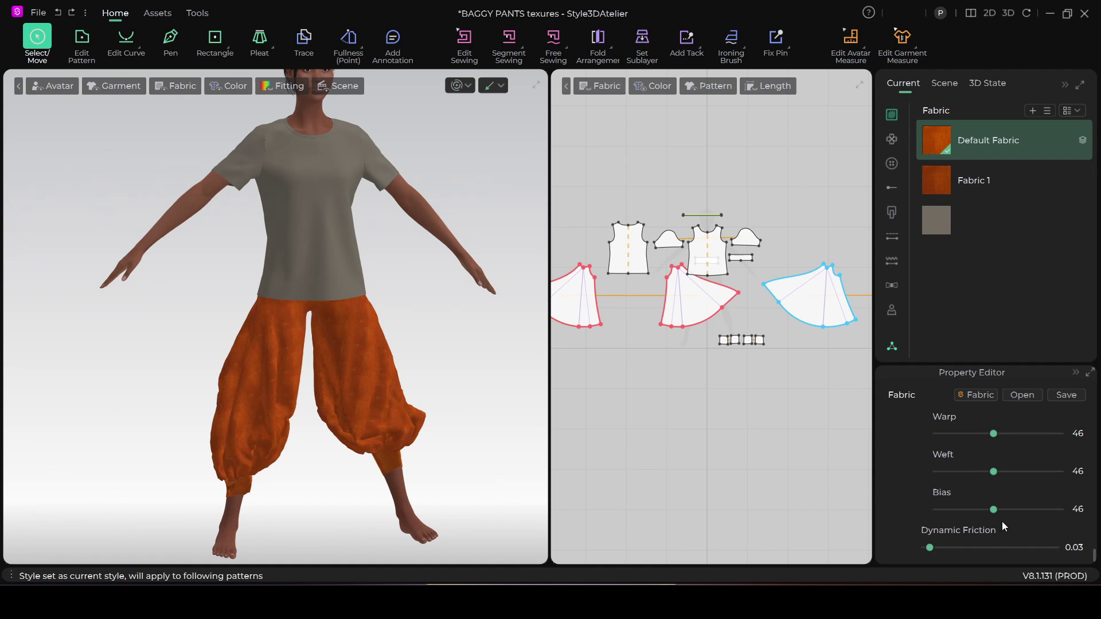
pyautogui.scroll(-1, 977, 524)
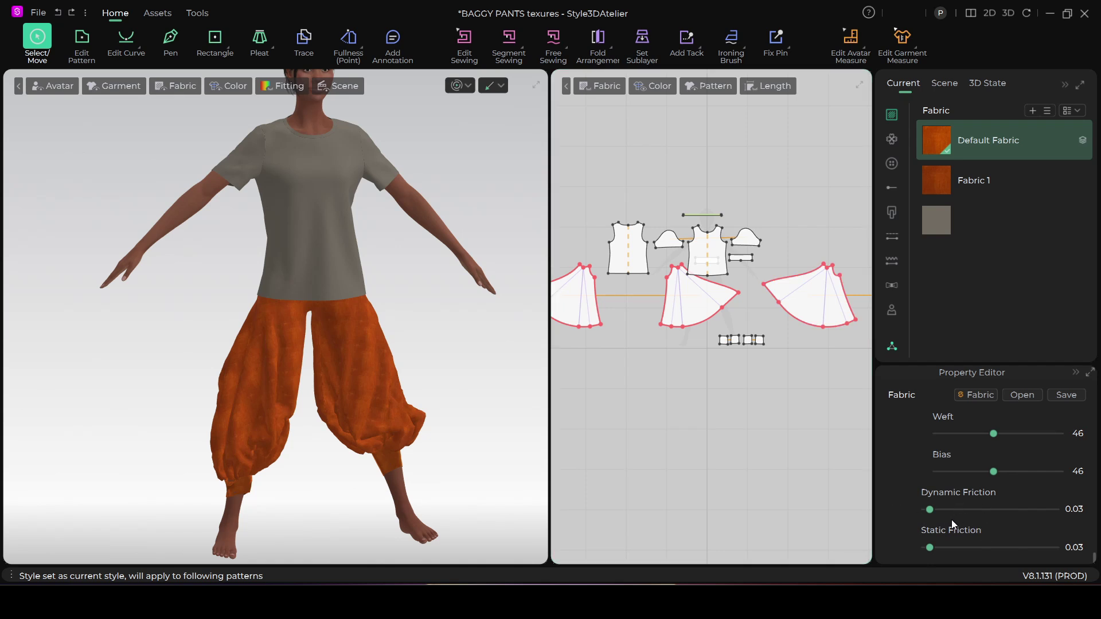
# Review the Default Fabric's simulation properties once more, covering preset, simulation mode, stretch, bending, weight, thickness and buckling ratio.
pyautogui.scroll(3, 954, 513)
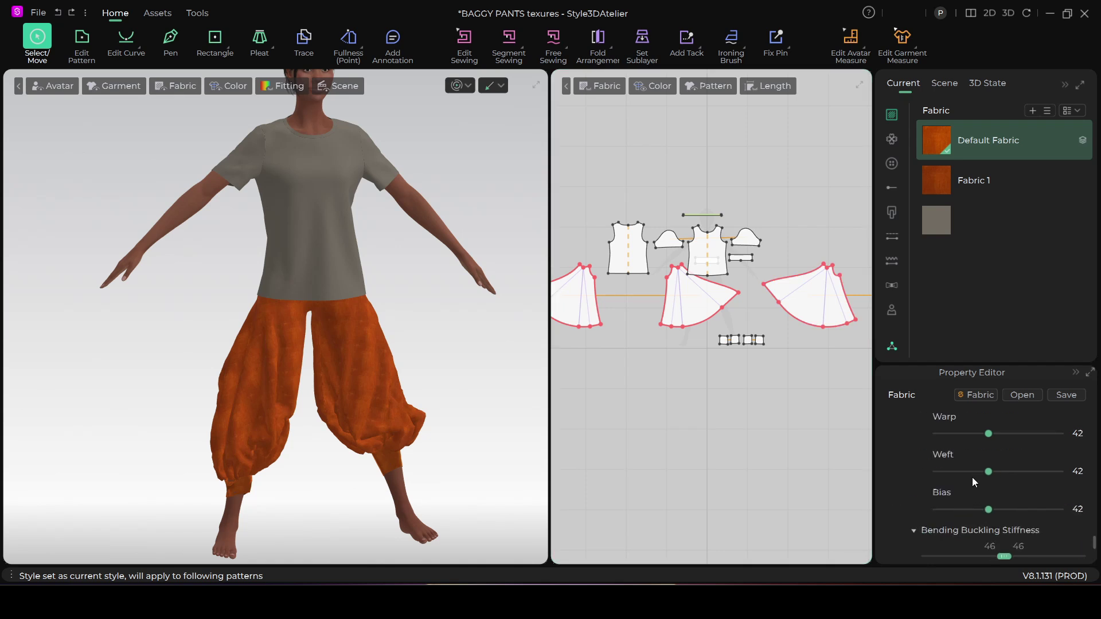
pyautogui.scroll(2, 935, 438)
pyautogui.scroll(5, 935, 436)
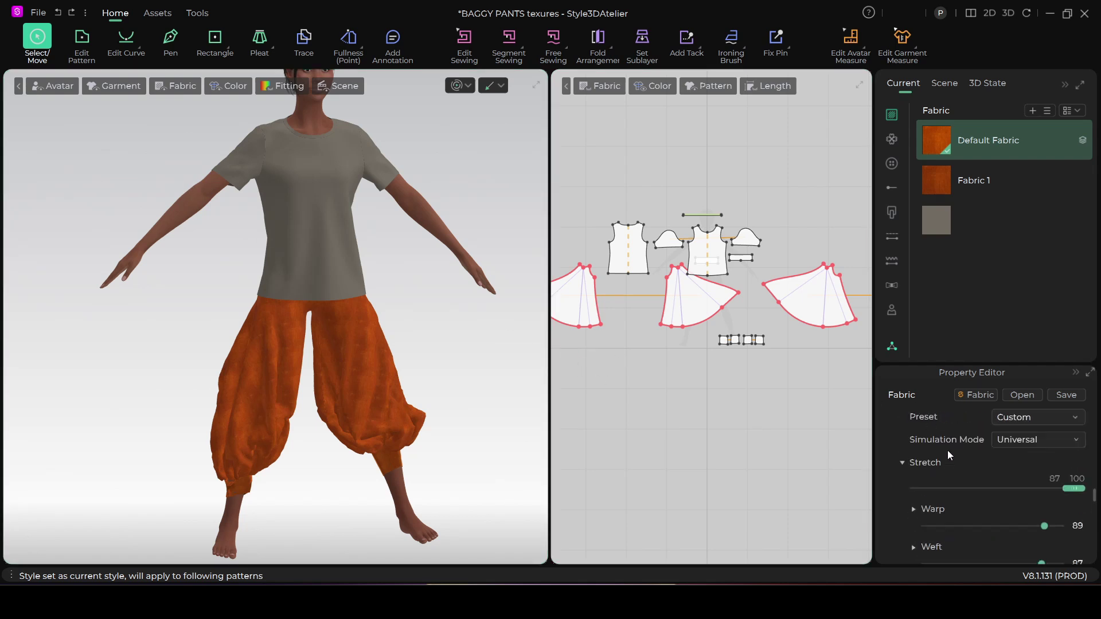
pyautogui.scroll(4, 917, 473)
pyautogui.scroll(-2, 934, 485)
pyautogui.scroll(-4, 938, 488)
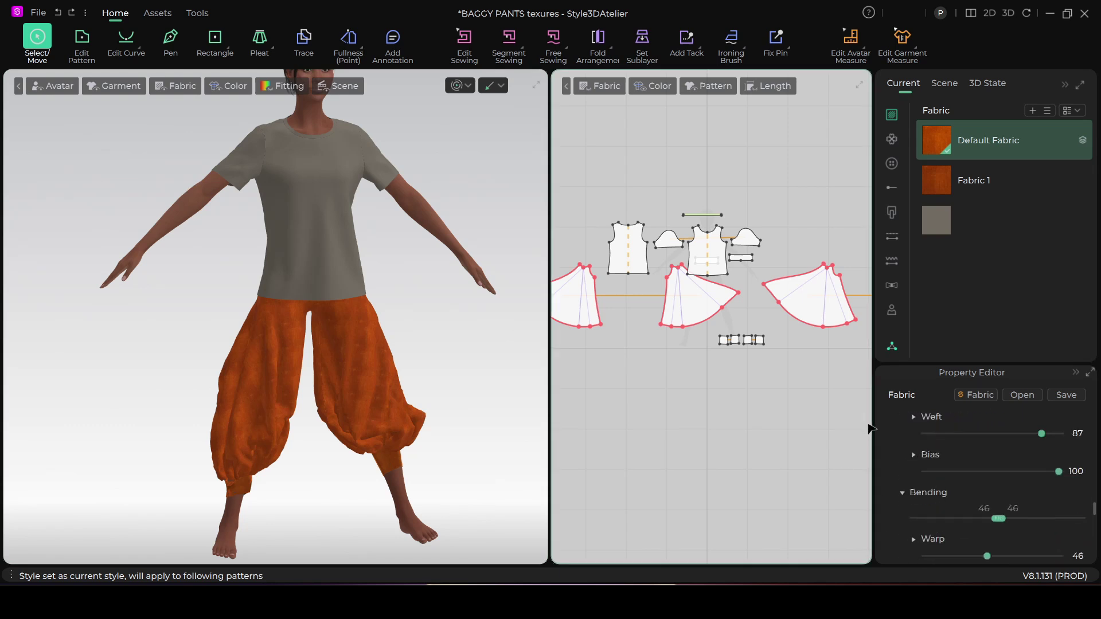
pyautogui.scroll(-3, 945, 467)
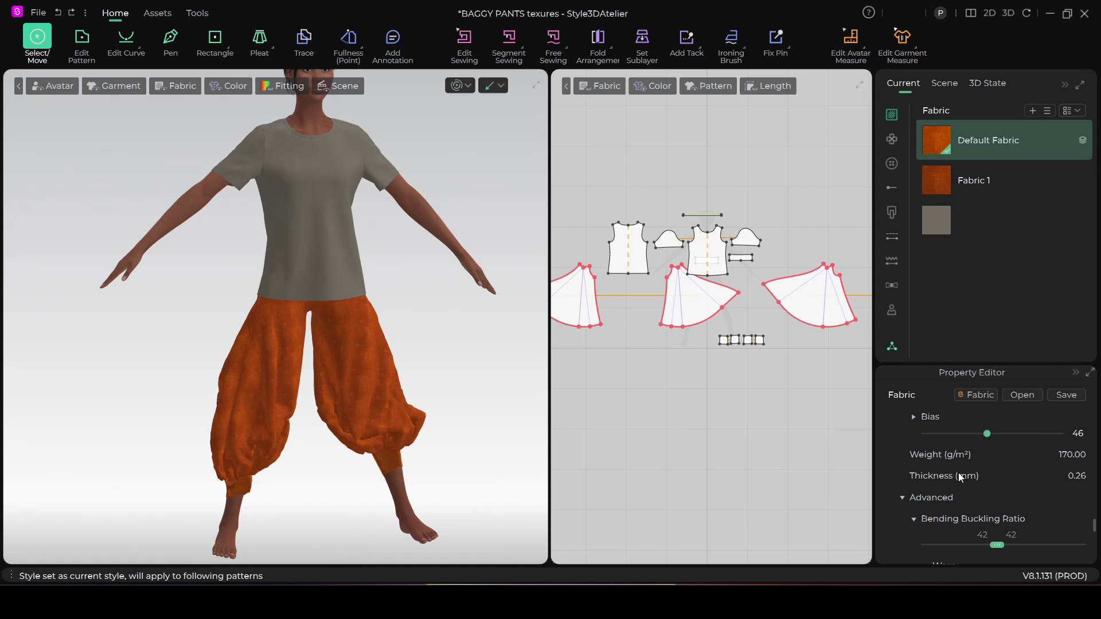
pyautogui.scroll(-2, 930, 476)
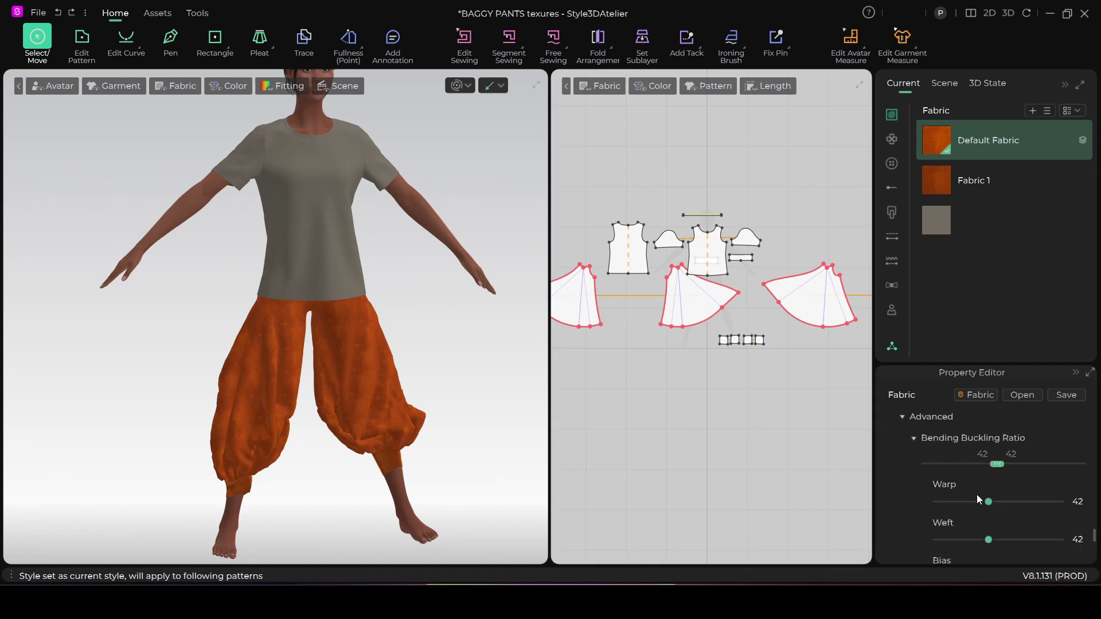
pyautogui.scroll(4, 938, 487)
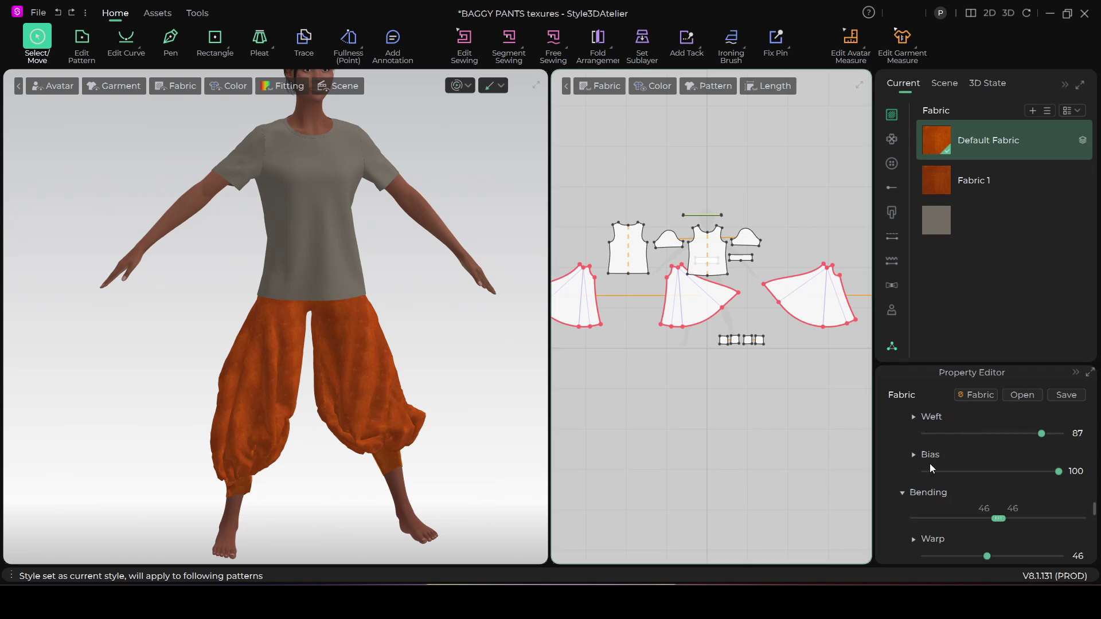
pyautogui.scroll(4, 440, 334)
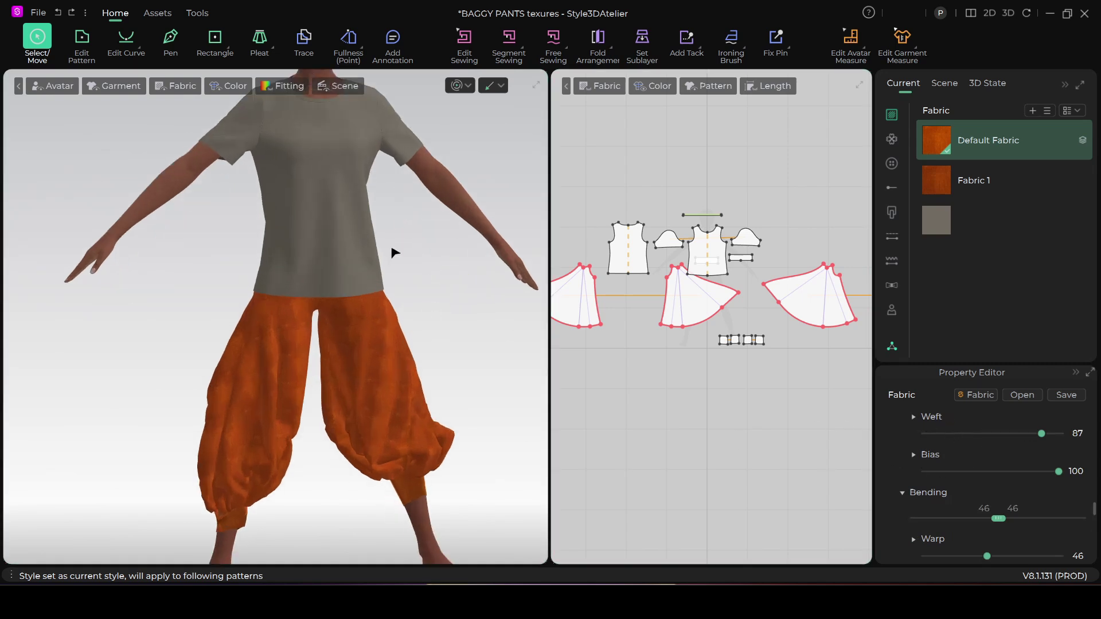
pyautogui.scroll(-2, 393, 248)
pyautogui.moveTo(393, 324); pyautogui.dragTo(344, 353, button='right')
pyautogui.scroll(4, 389, 297)
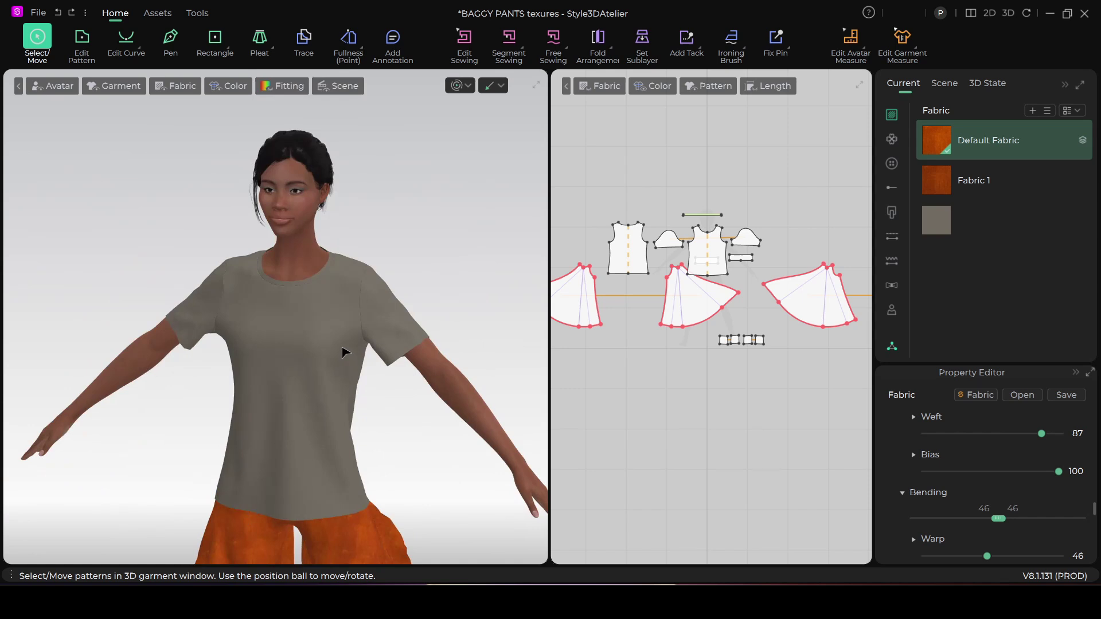
pyautogui.scroll(-2, 327, 360)
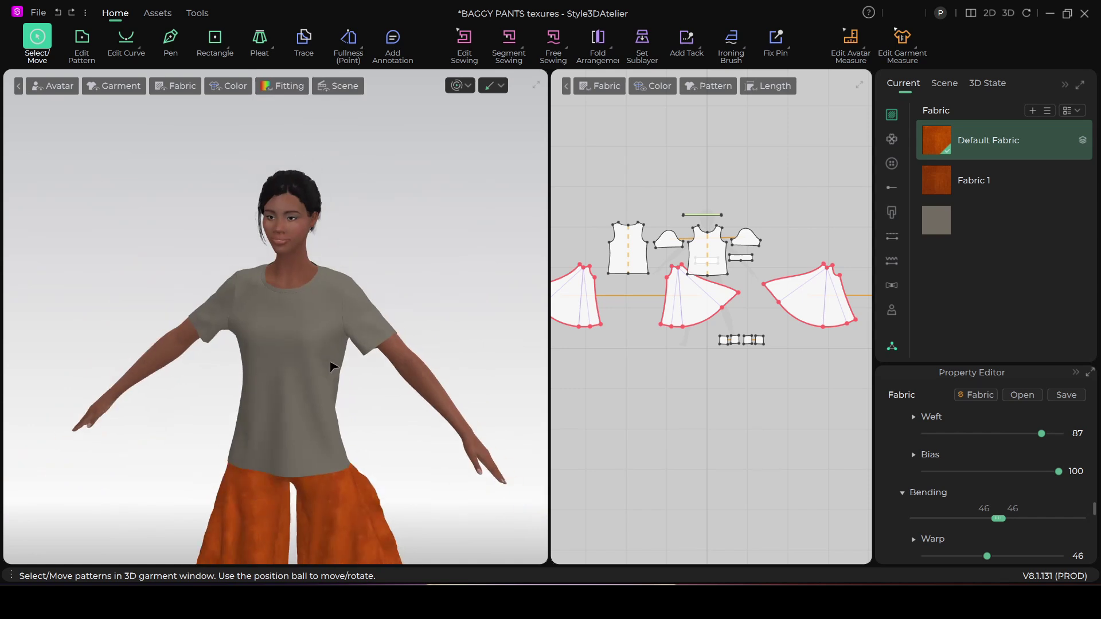